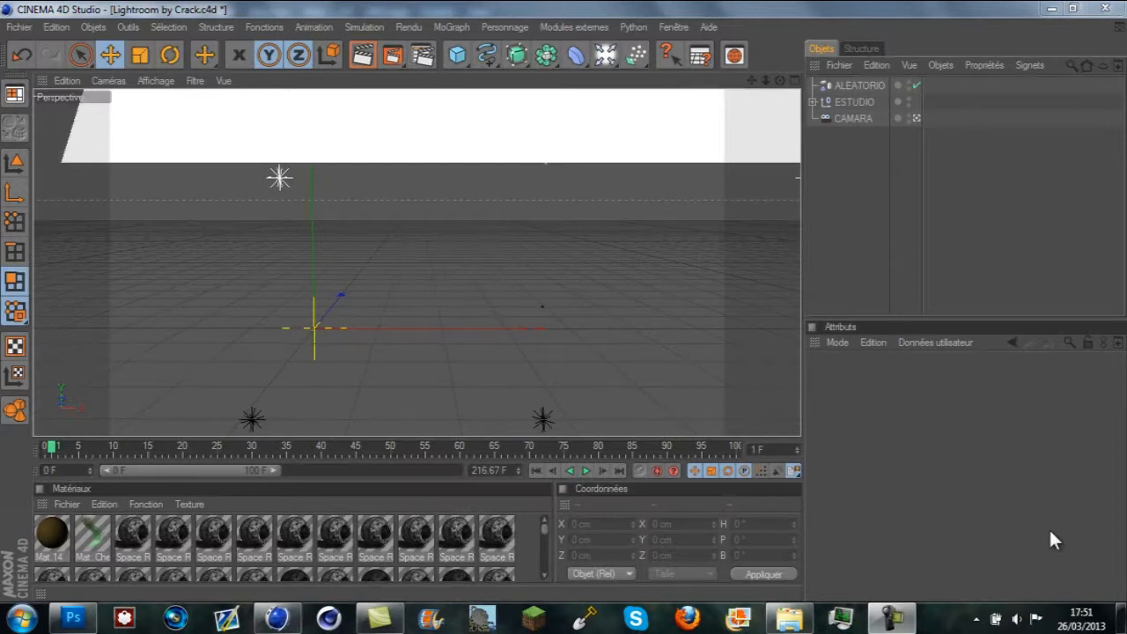
drag(780, 81, 563, 300)
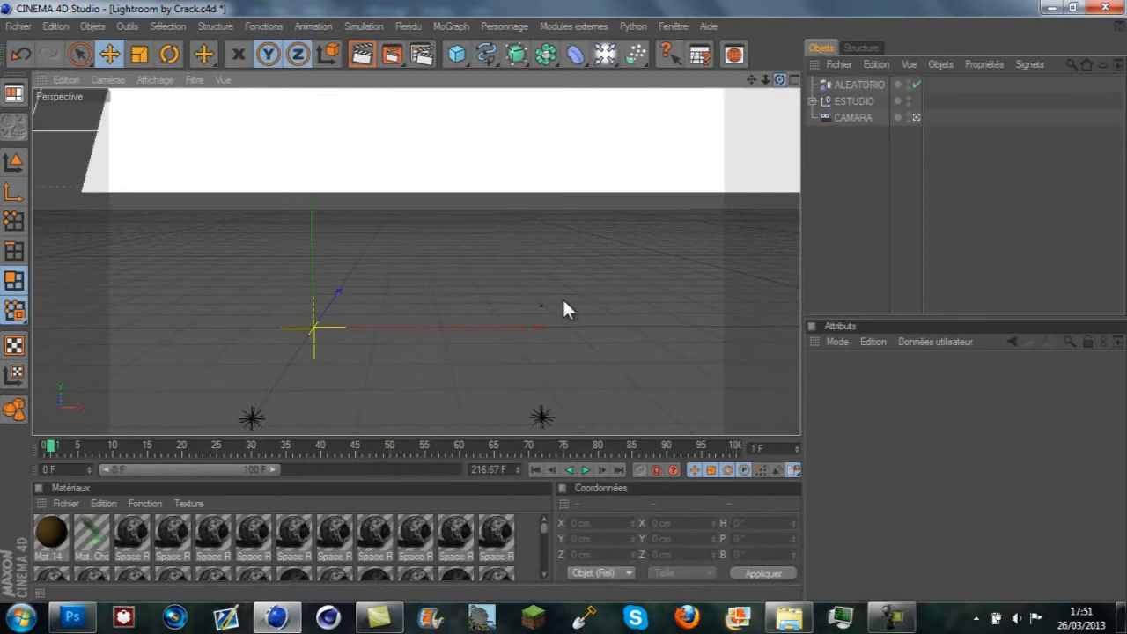
click(841, 104)
drag(531, 197, 563, 306)
drag(752, 81, 563, 302)
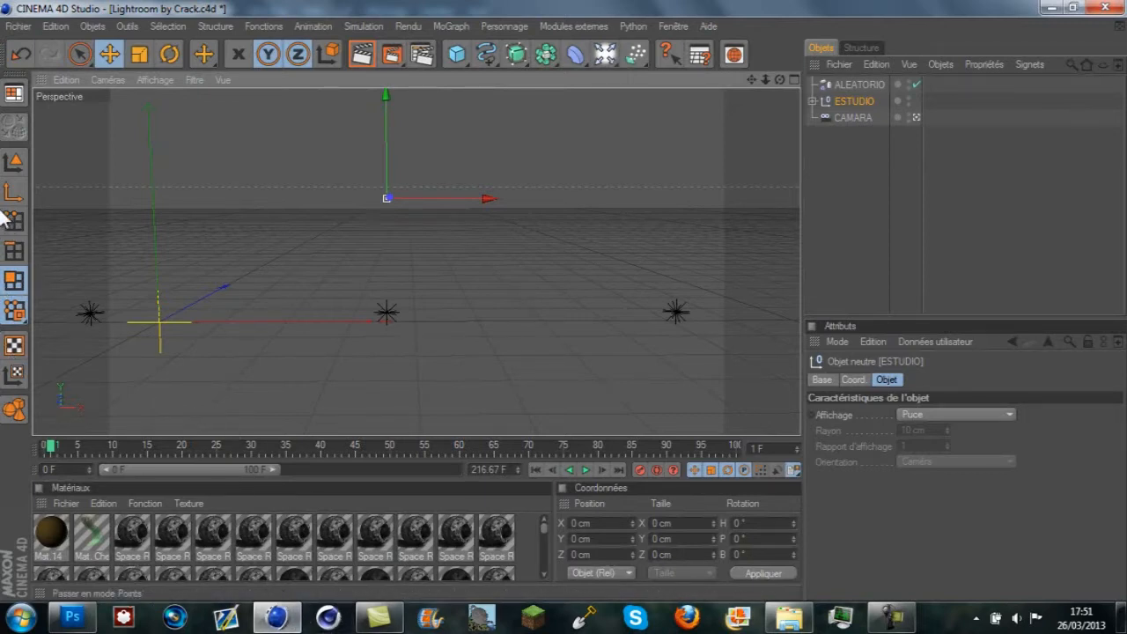
mouse_move(780, 79)
mouse_down()
mouse_move(551, 307)
mouse_move(573, 315)
mouse_move(564, 309)
mouse_move(565, 327)
mouse_move(564, 299)
mouse_move(778, 75)
mouse_up()
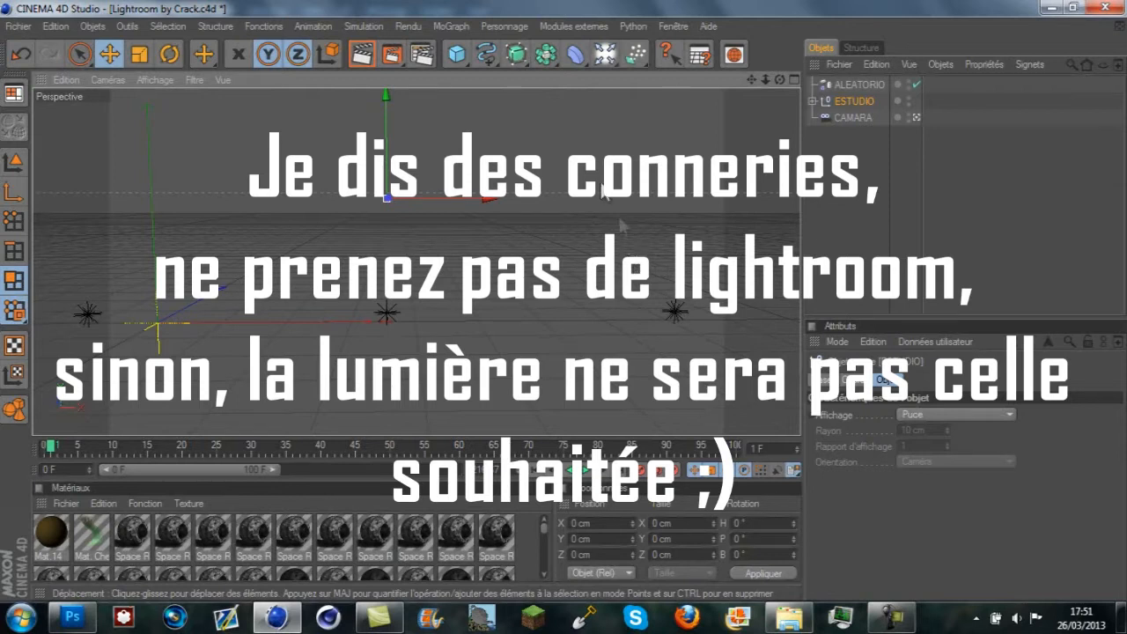
- Add a background object (Arrière plan) to the scene
click(606, 55)
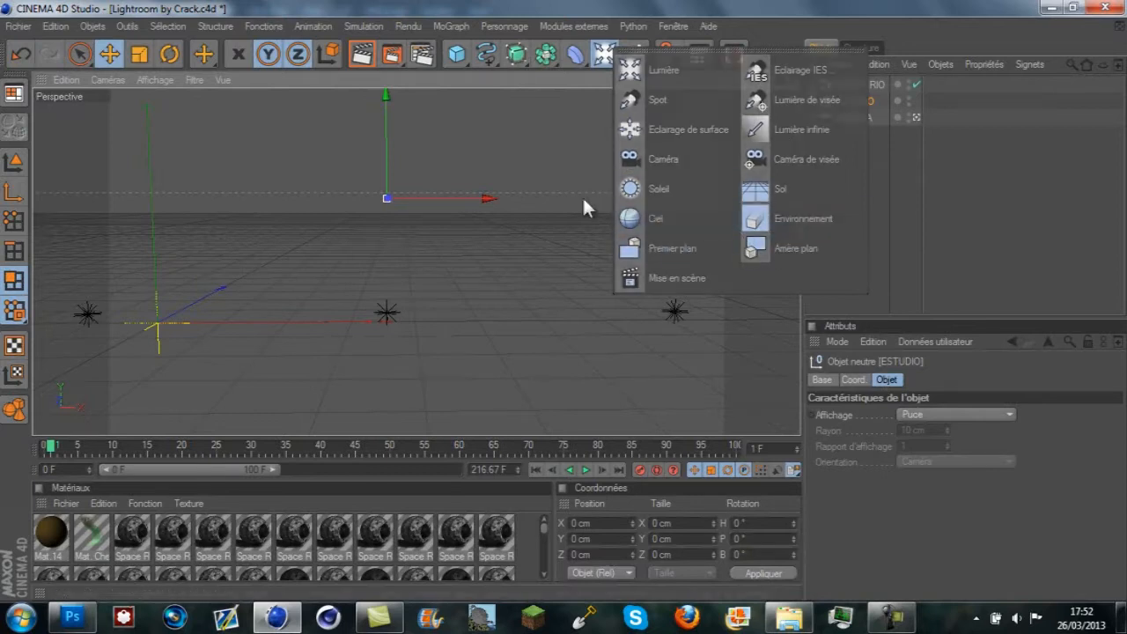
click(606, 56)
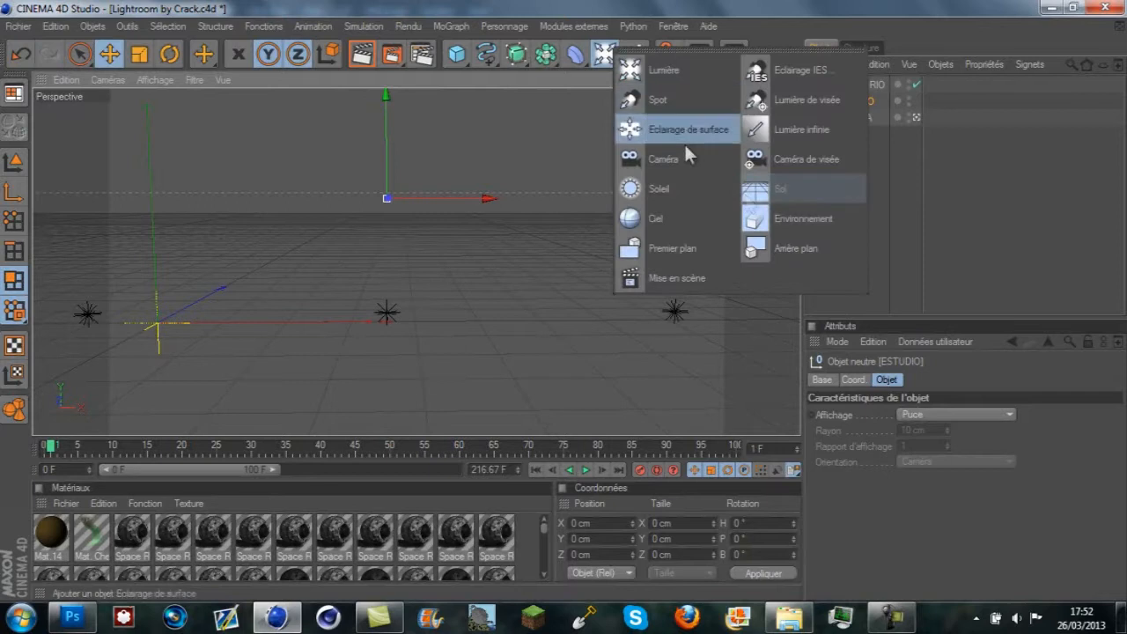
click(762, 247)
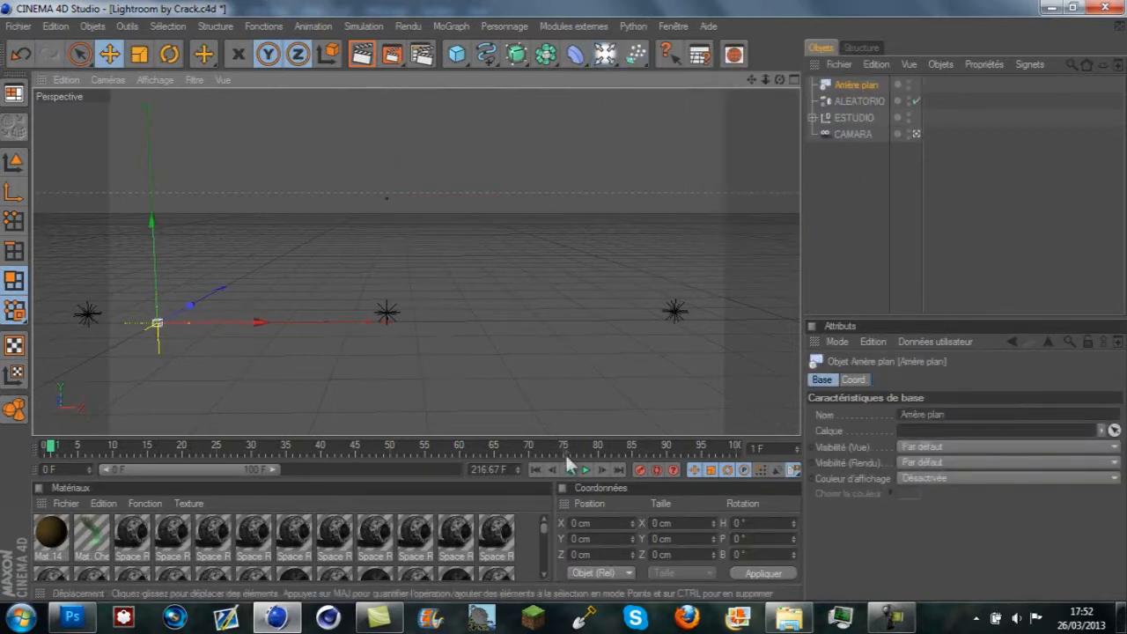
- Create a new material and open the image chooser for its colour texture
double_click(524, 537)
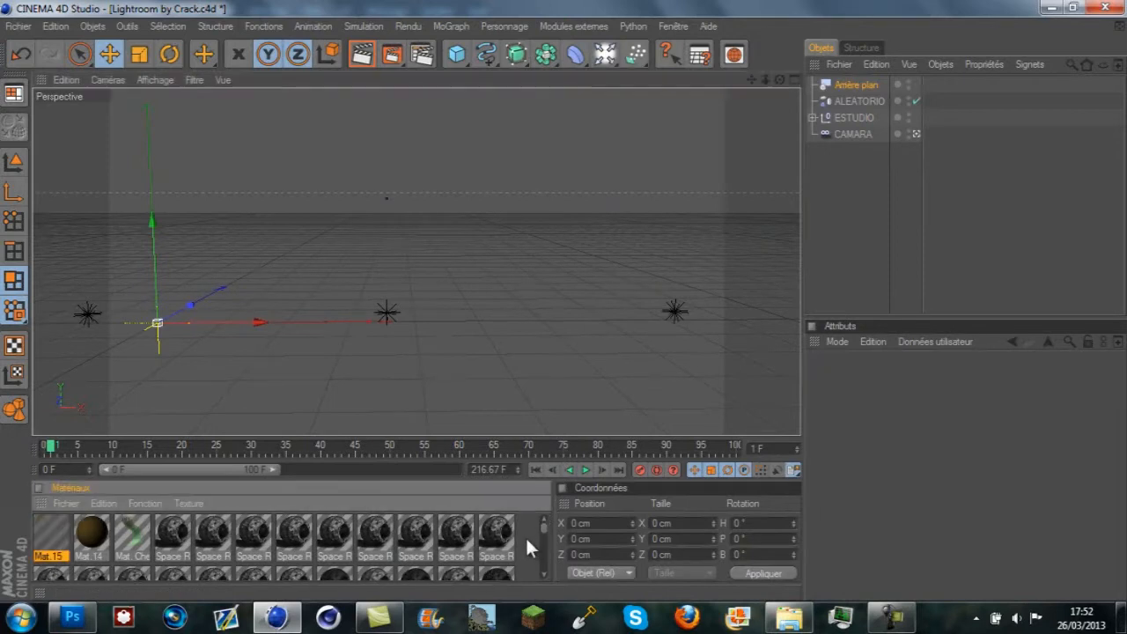
double_click(48, 533)
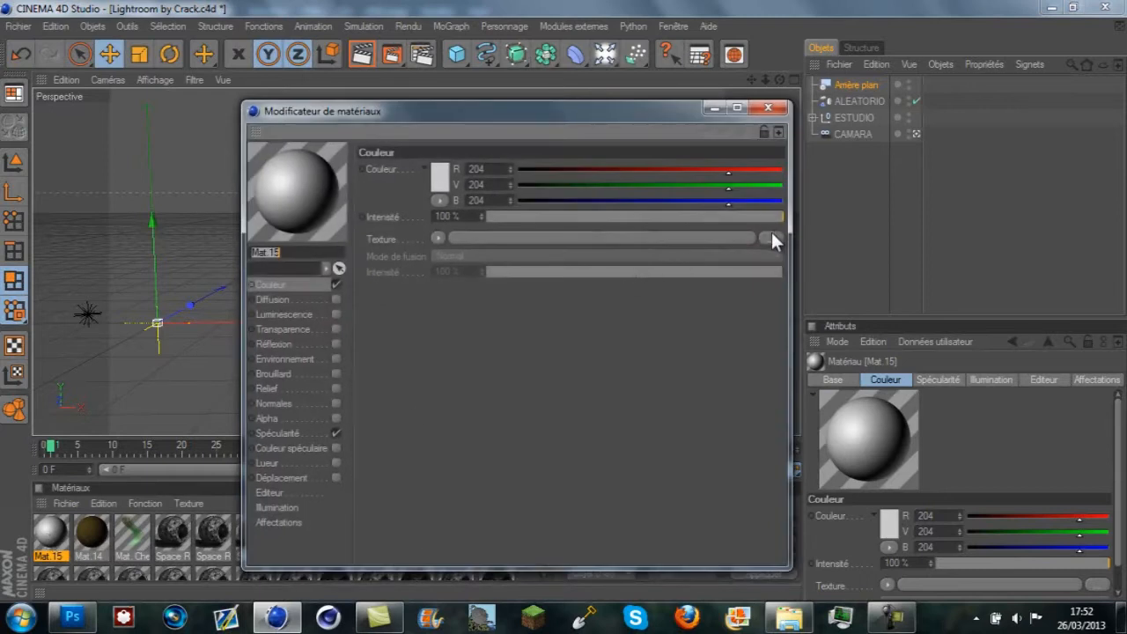
click(772, 239)
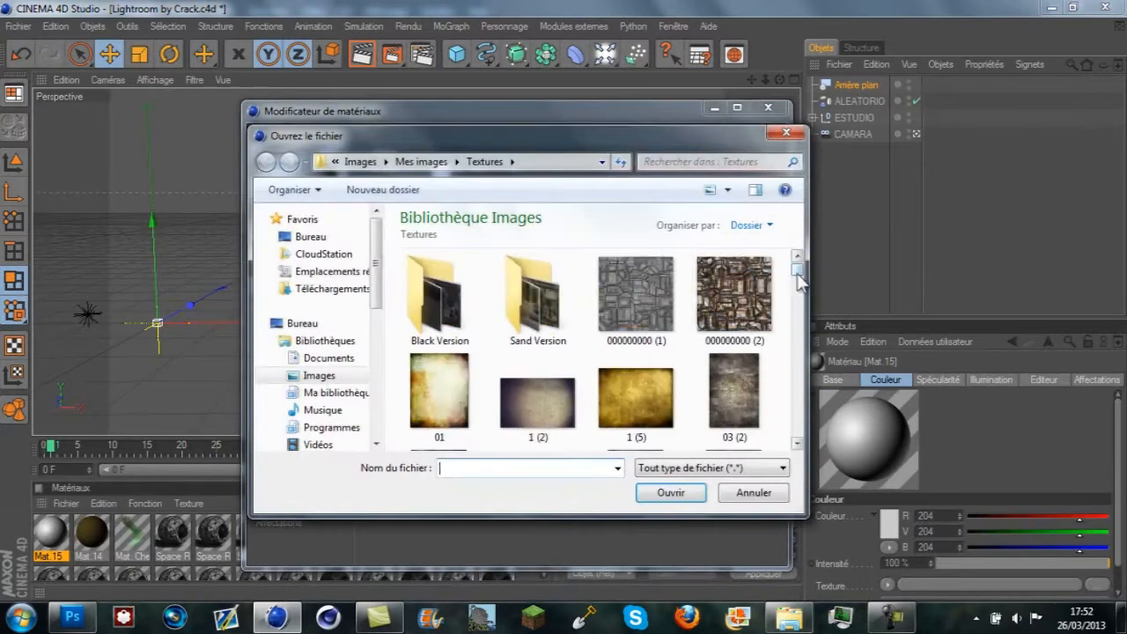
- Load Overflow_Streets_BOII from the Images library as the colour texture, without copying it to the document folder, and close the material editor
click(321, 378)
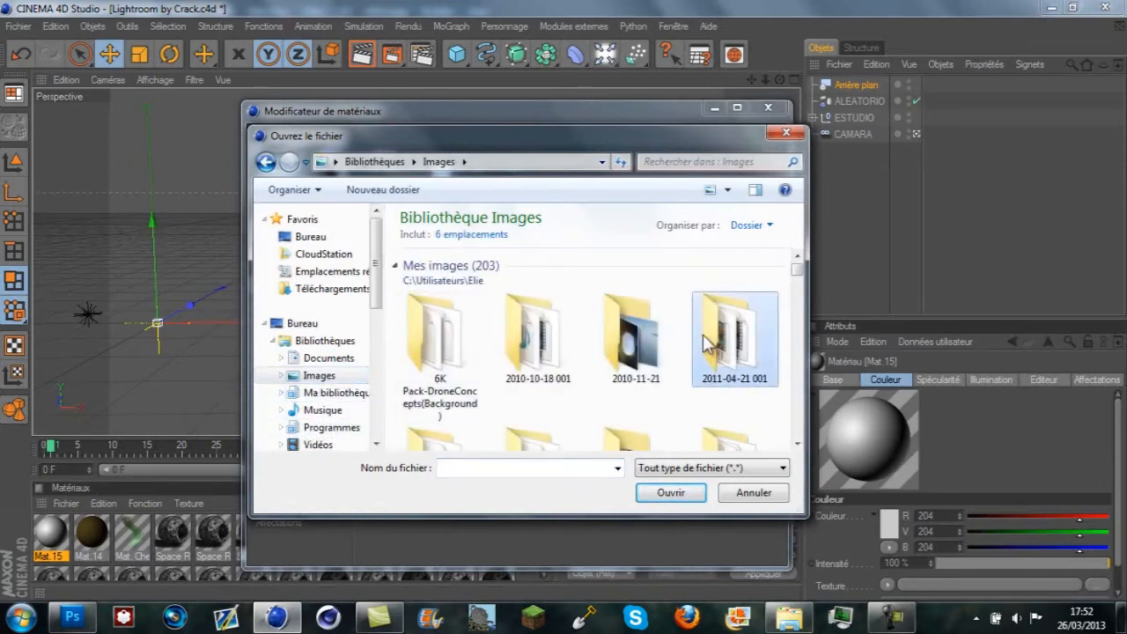
scroll(708, 343, down, 2)
scroll(709, 343, down, 15)
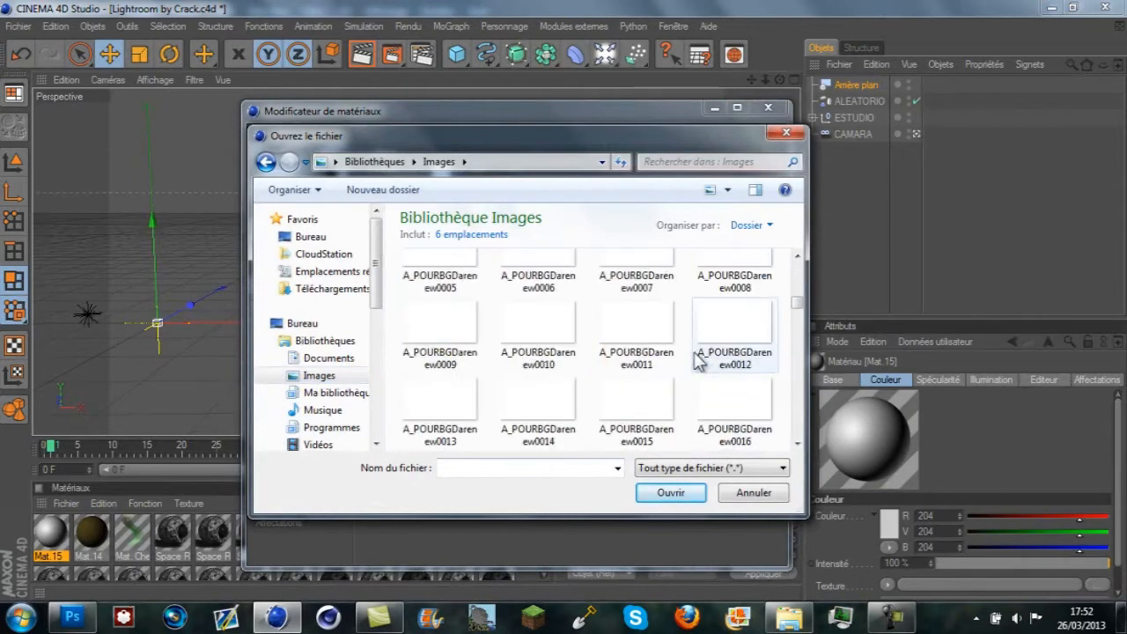
scroll(697, 361, down, 10)
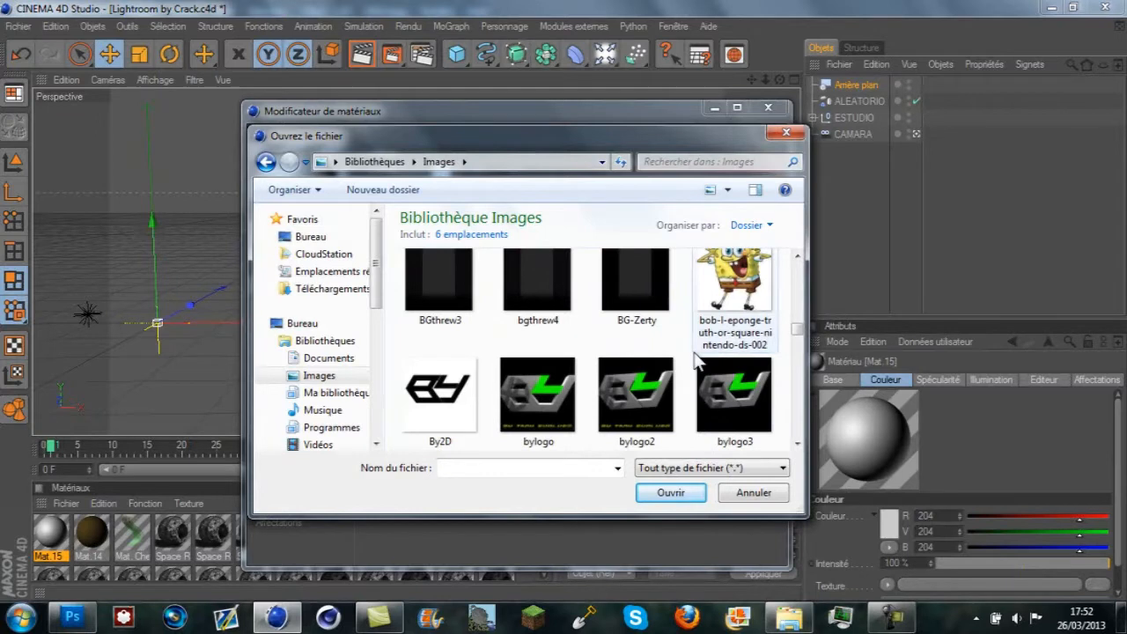
scroll(697, 361, down, 10)
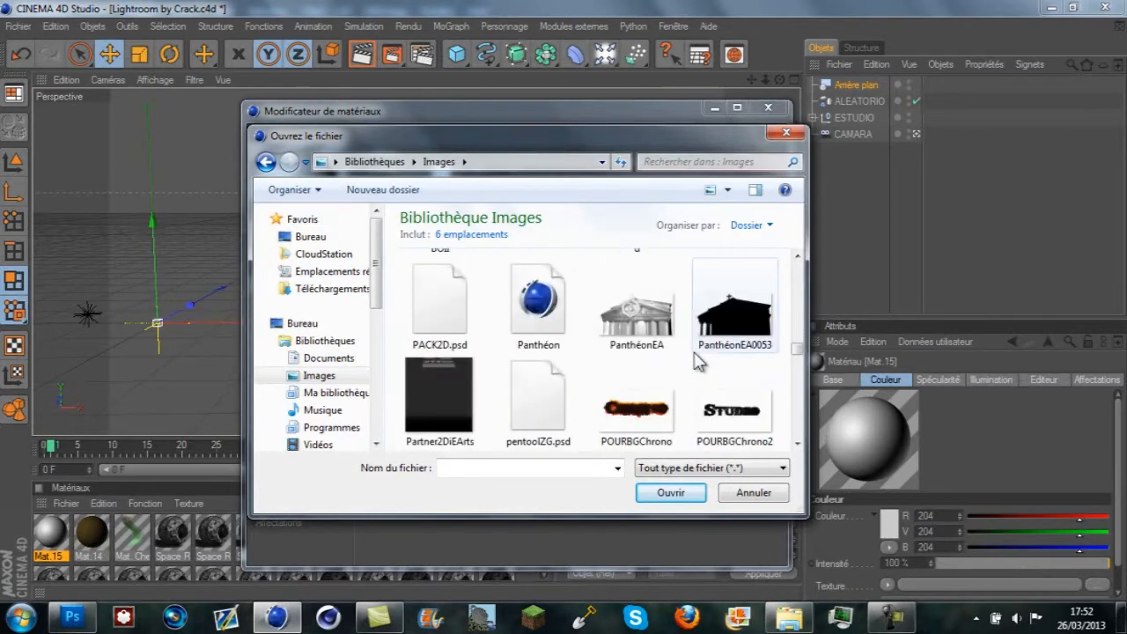
scroll(697, 361, down, 10)
scroll(698, 361, up, 3)
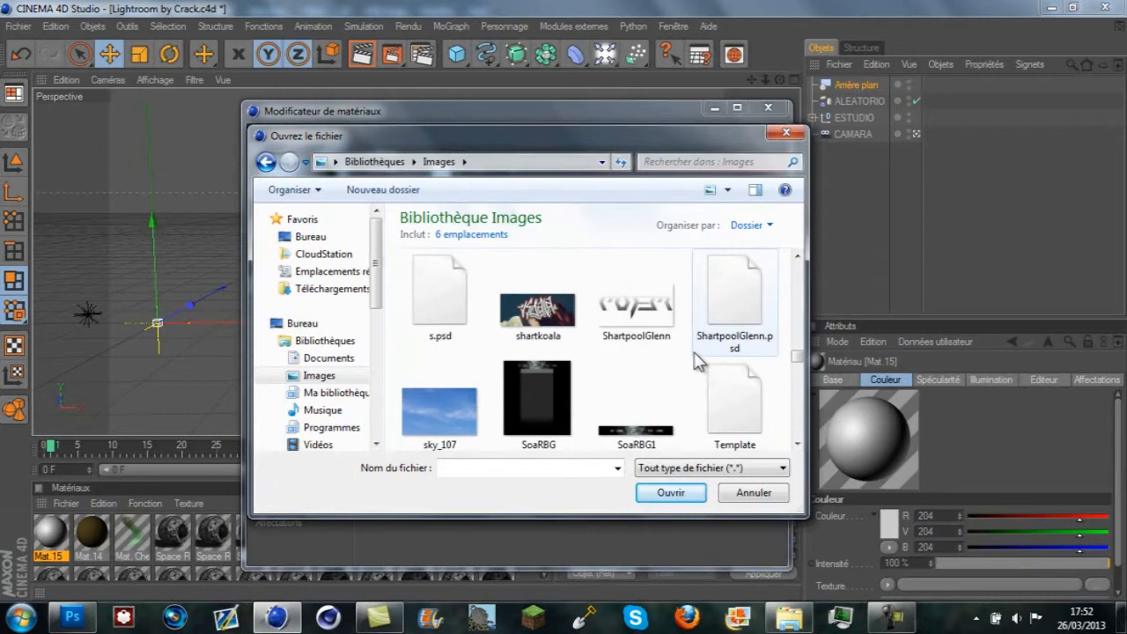
scroll(698, 361, up, 3)
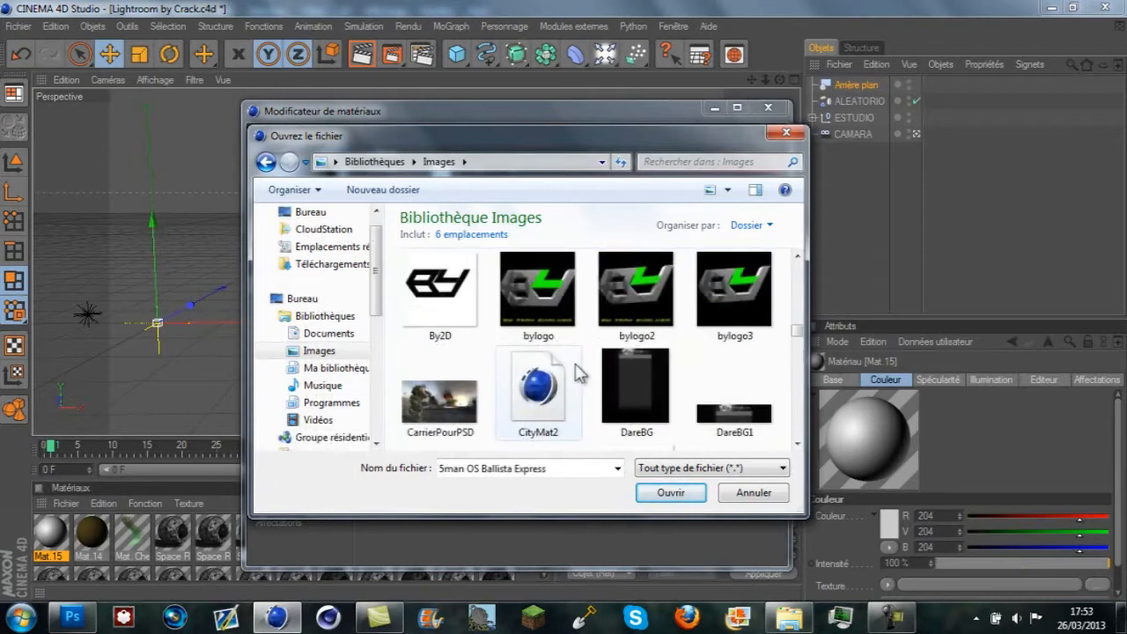
scroll(578, 372, down, 10)
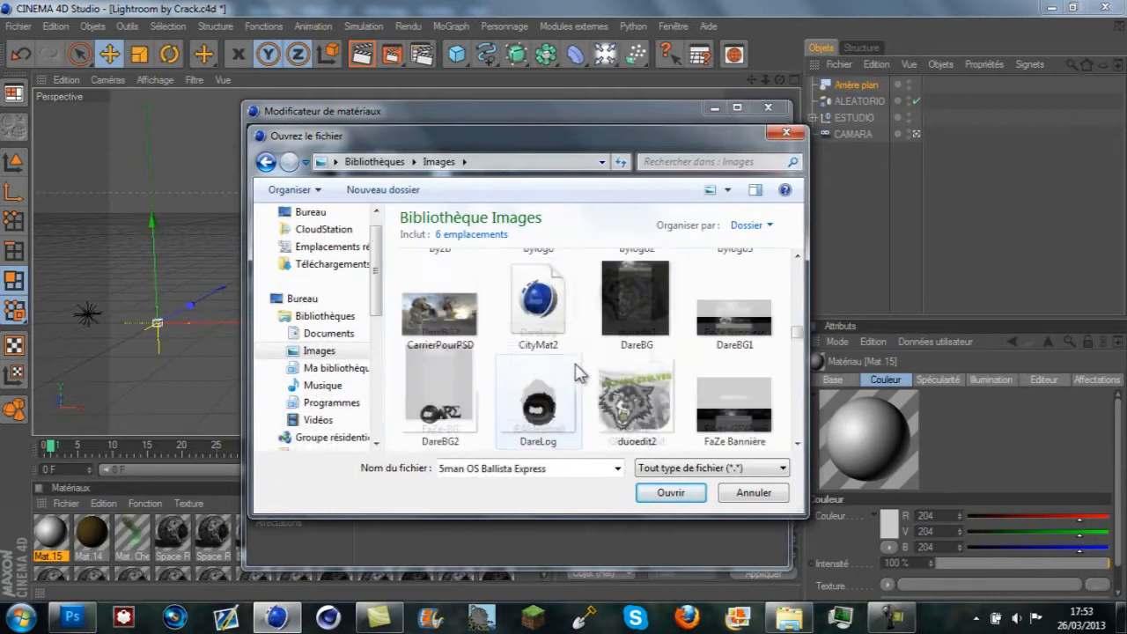
scroll(577, 373, down, 8)
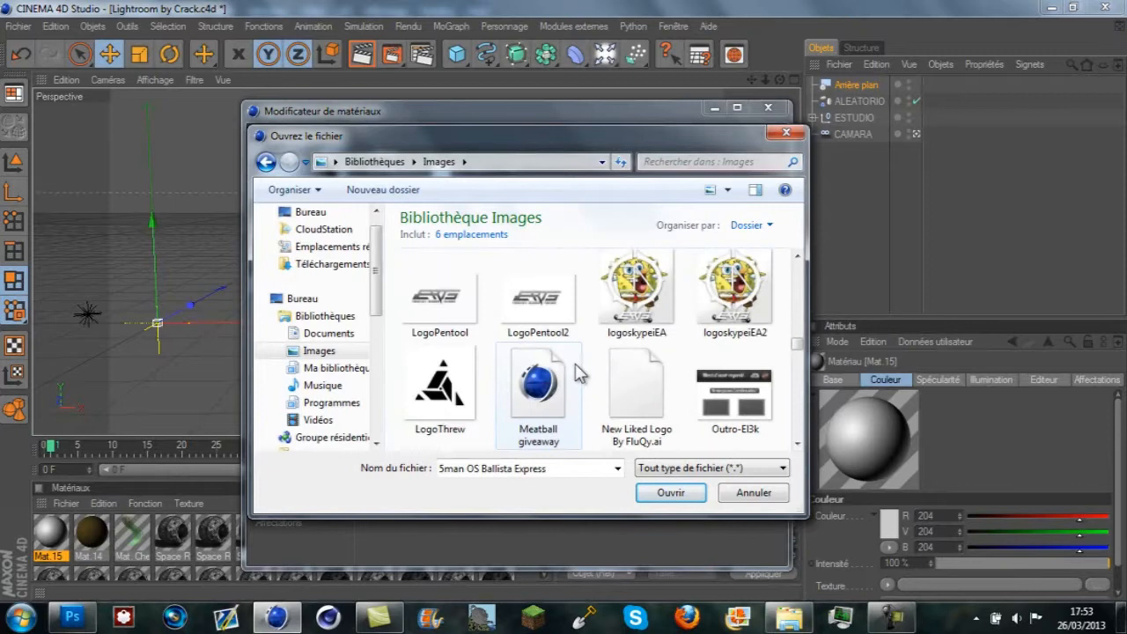
click(443, 403)
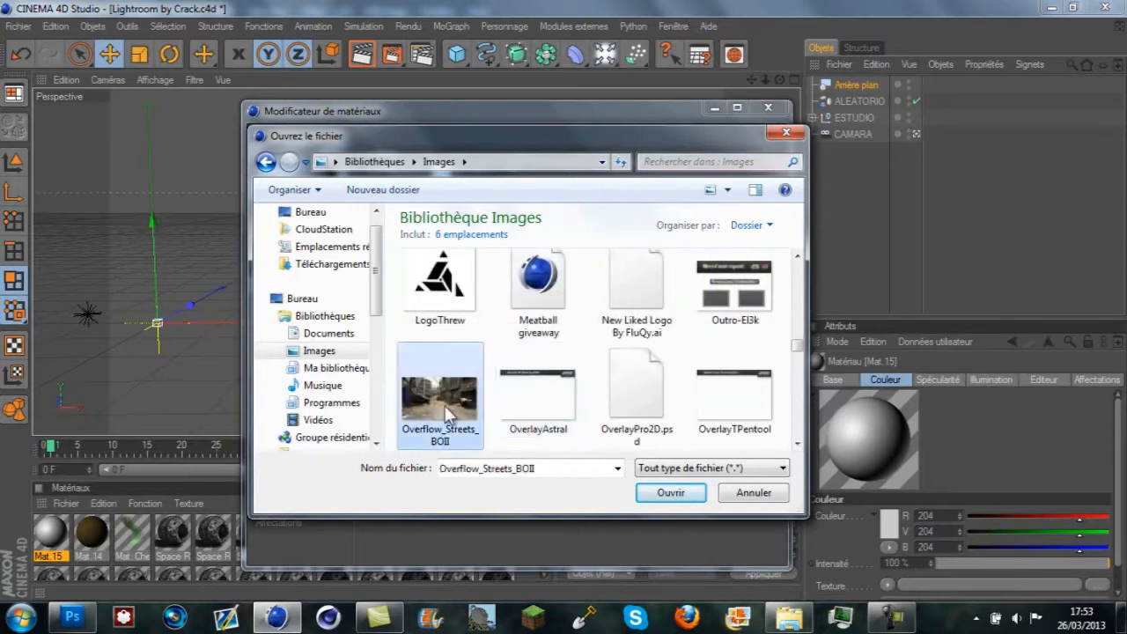
click(661, 491)
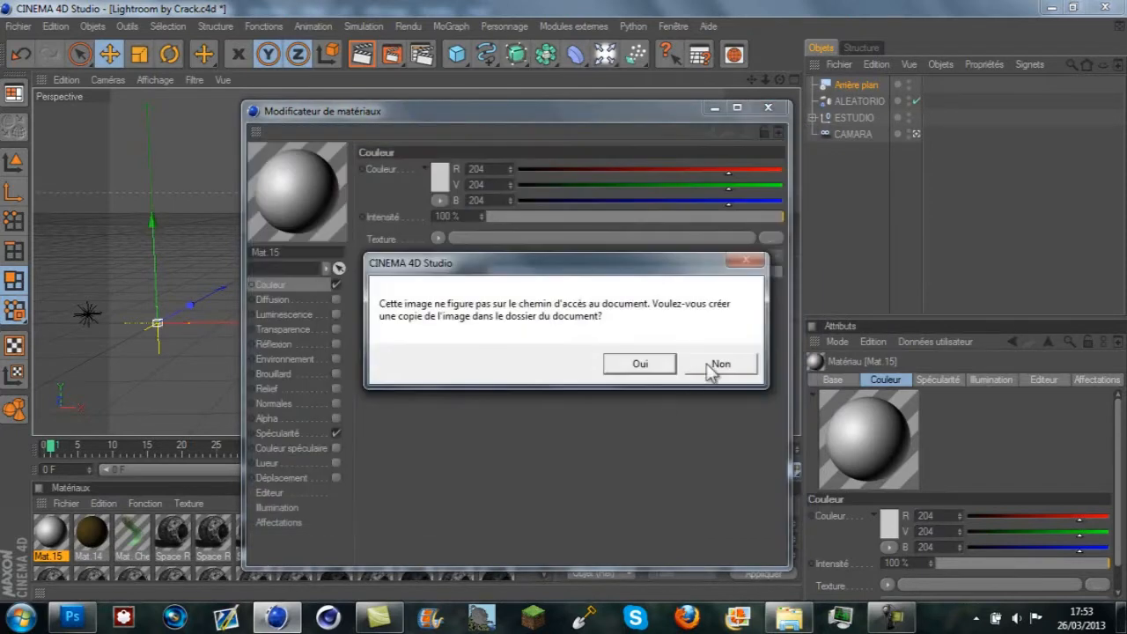
click(715, 366)
click(768, 108)
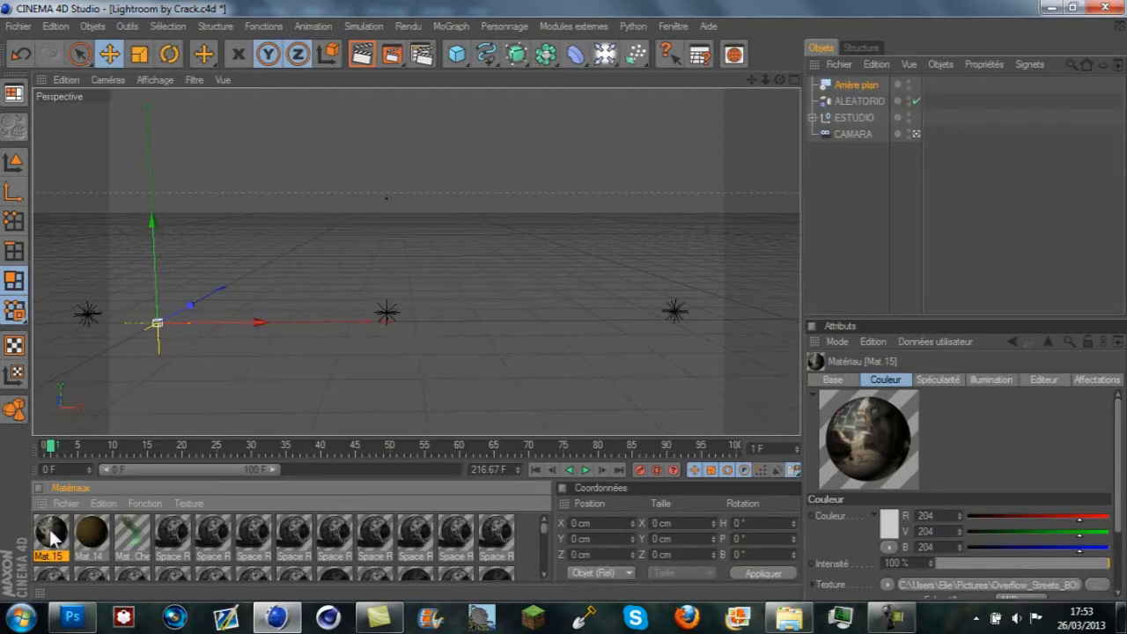
- Apply the street image material to the background object and render the view
drag(75, 555, 850, 83)
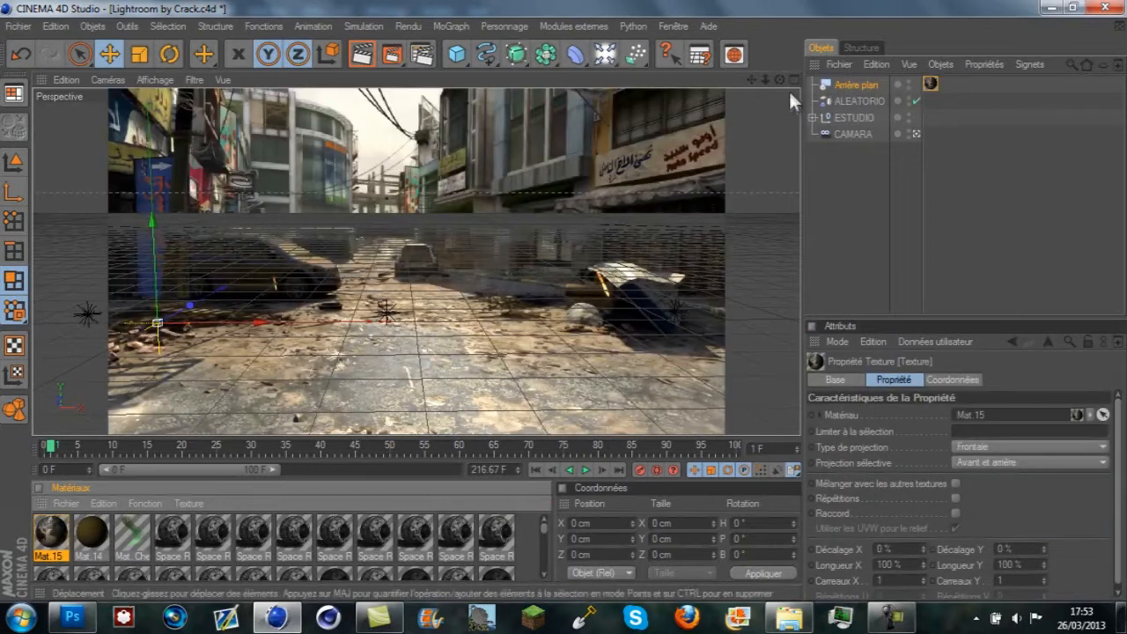
click(361, 54)
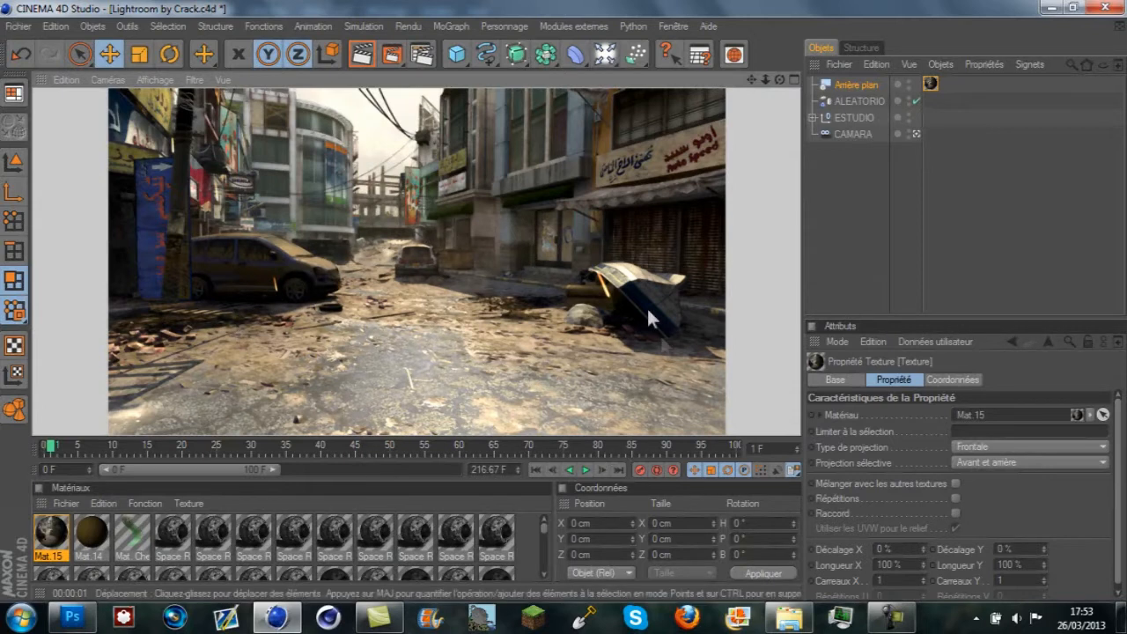
- Add a MoGraph text object (Mo Texte) and shift it along the X axis toward the middle of the street
drag(778, 81, 562, 301)
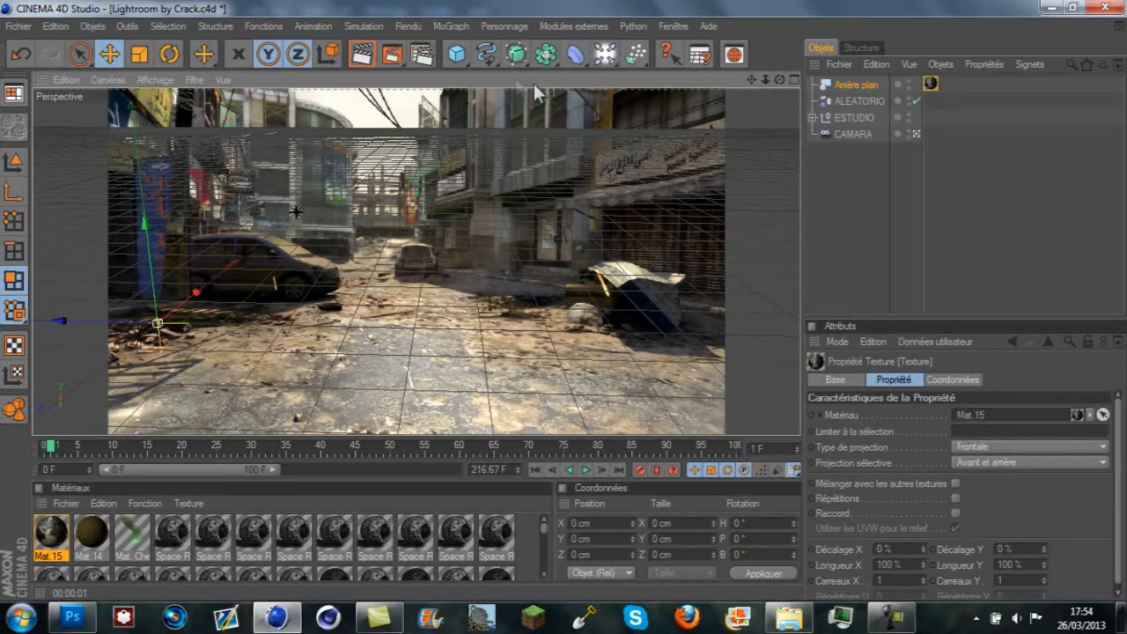
click(452, 27)
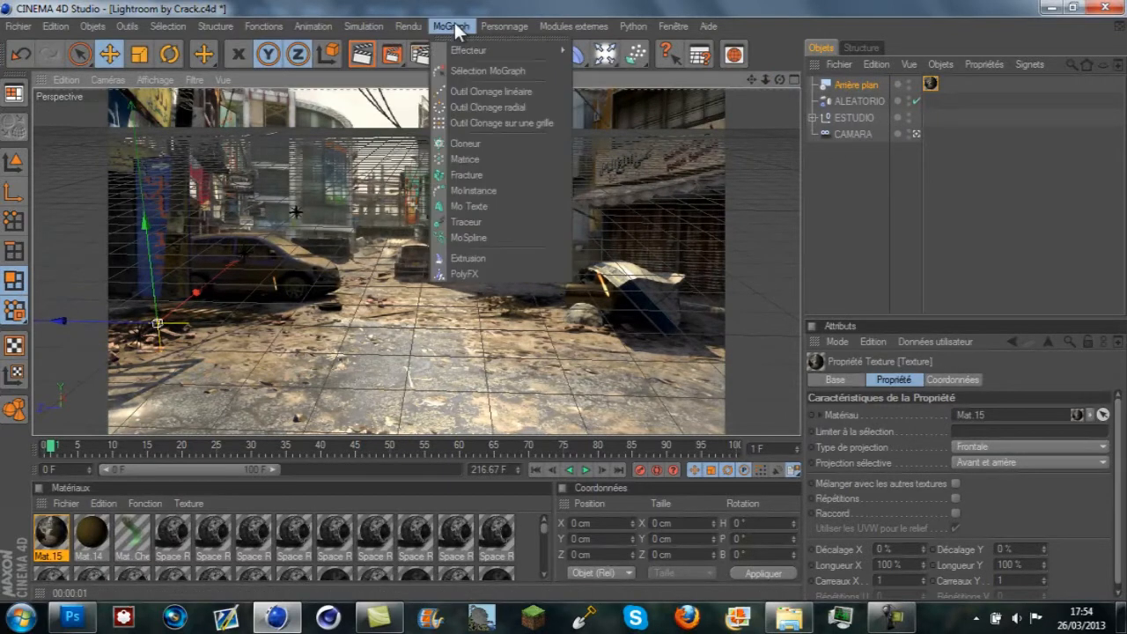
click(491, 206)
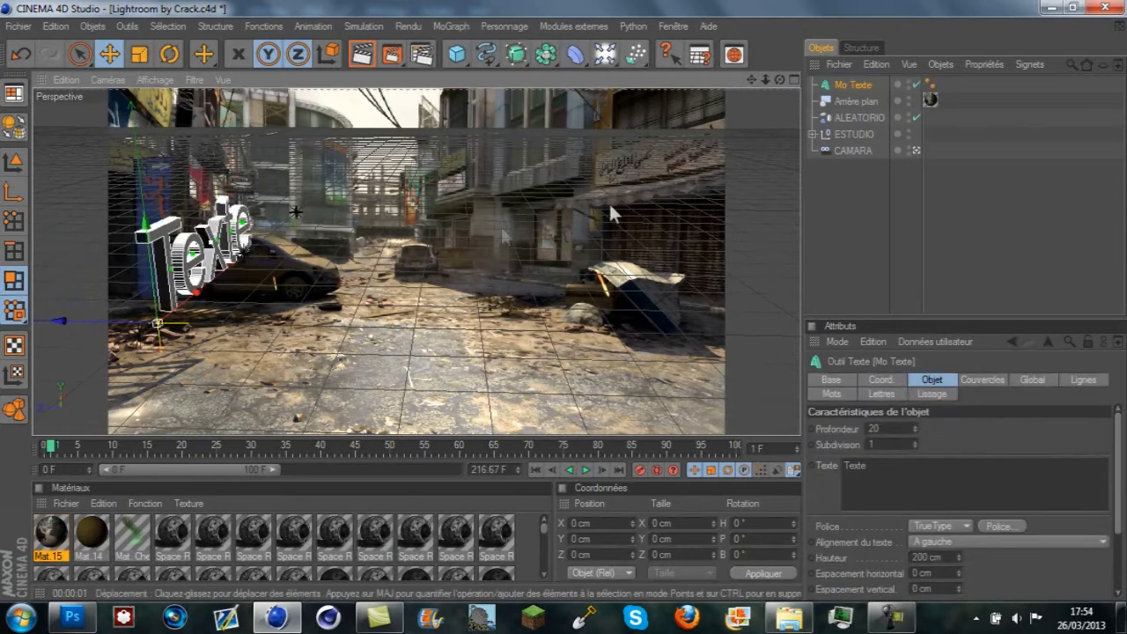
drag(778, 81, 562, 300)
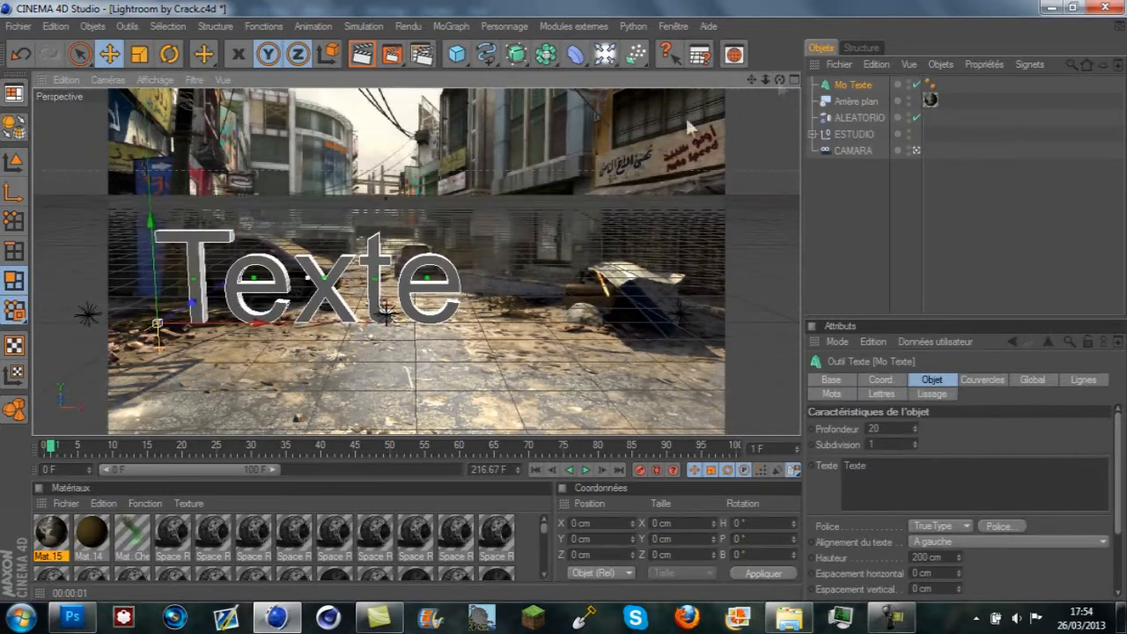
drag(257, 324, 415, 324)
- Replace the text object's default wording with "Madara"
click(891, 494)
key(Caps_Lock)
double_click(892, 494)
text(M)
key(Caps_Lock)
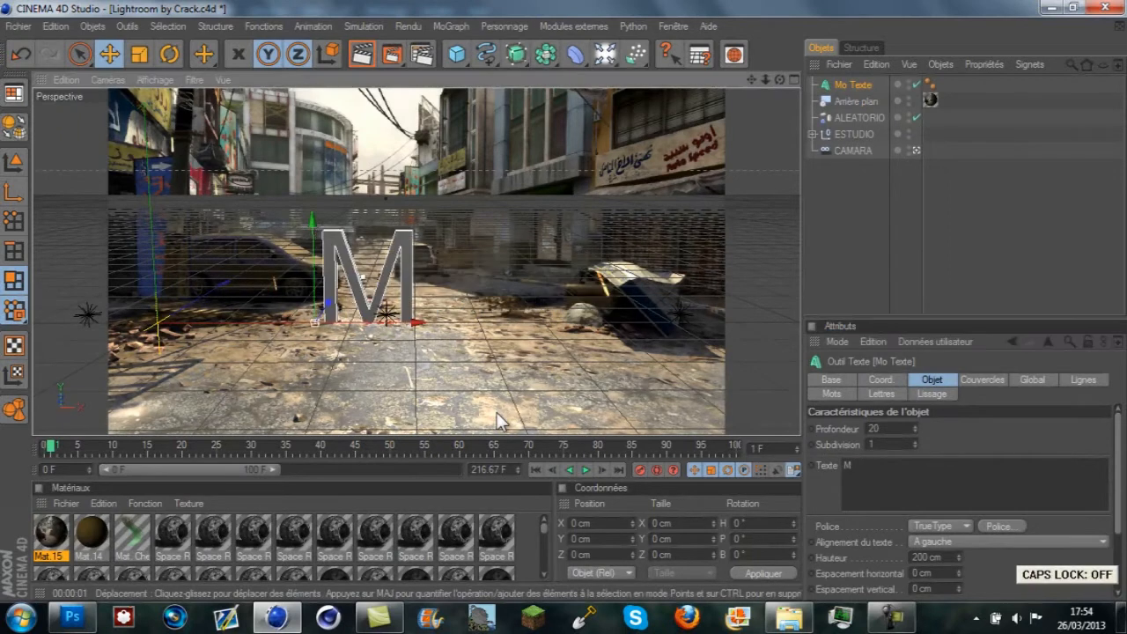
key(r)
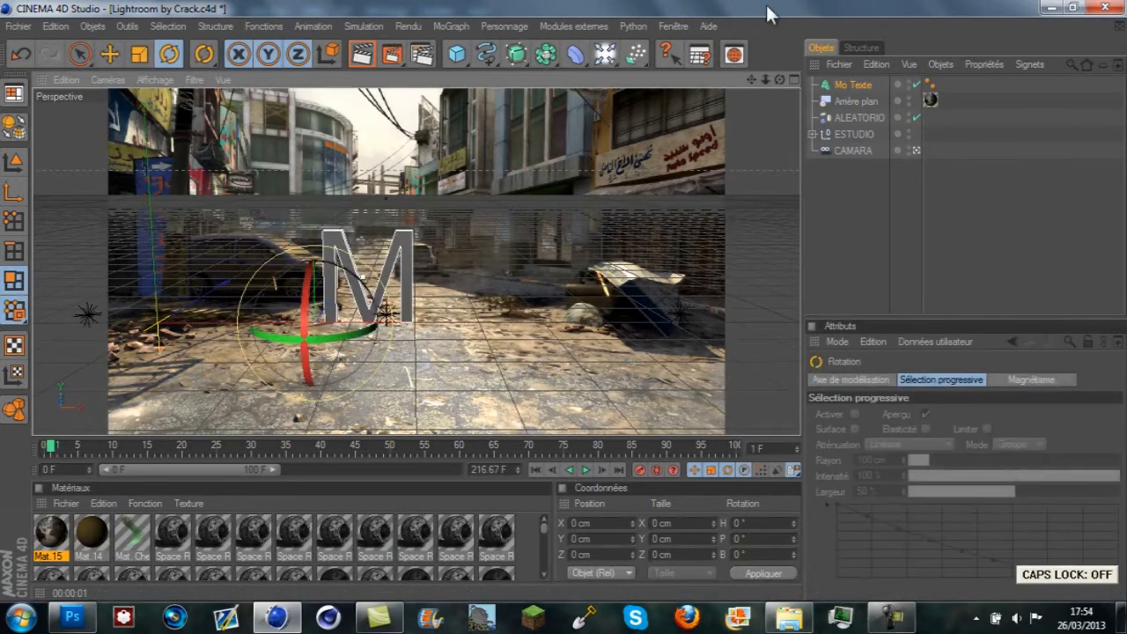
click(860, 84)
key(Caps_Lock)
click(887, 470)
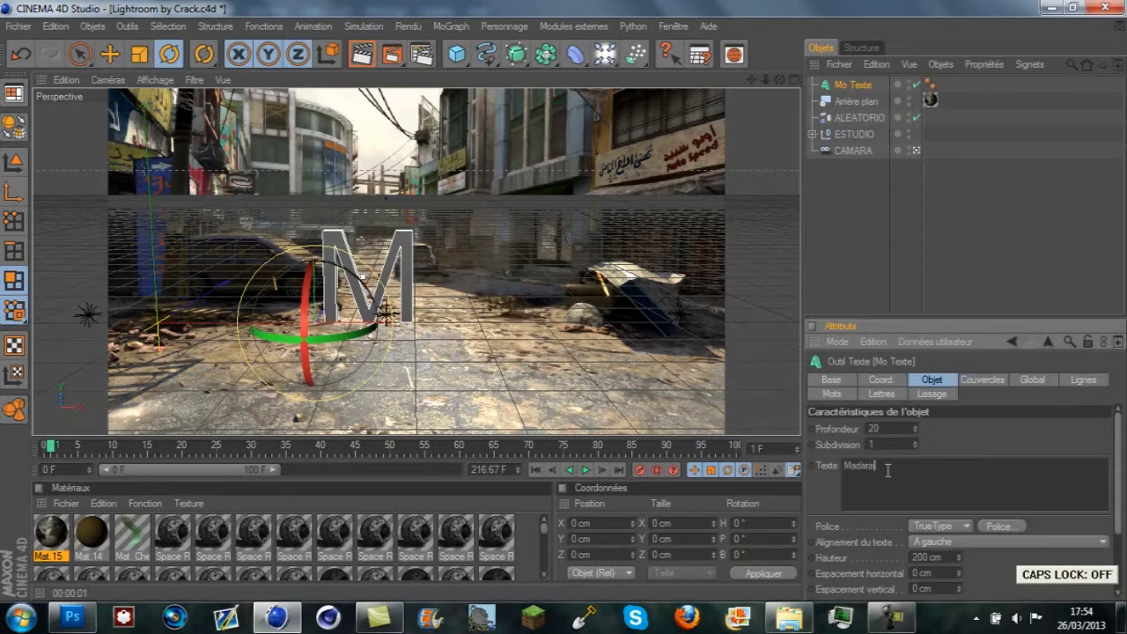
- Open the font selection for the Madara text and browse the font list
click(999, 525)
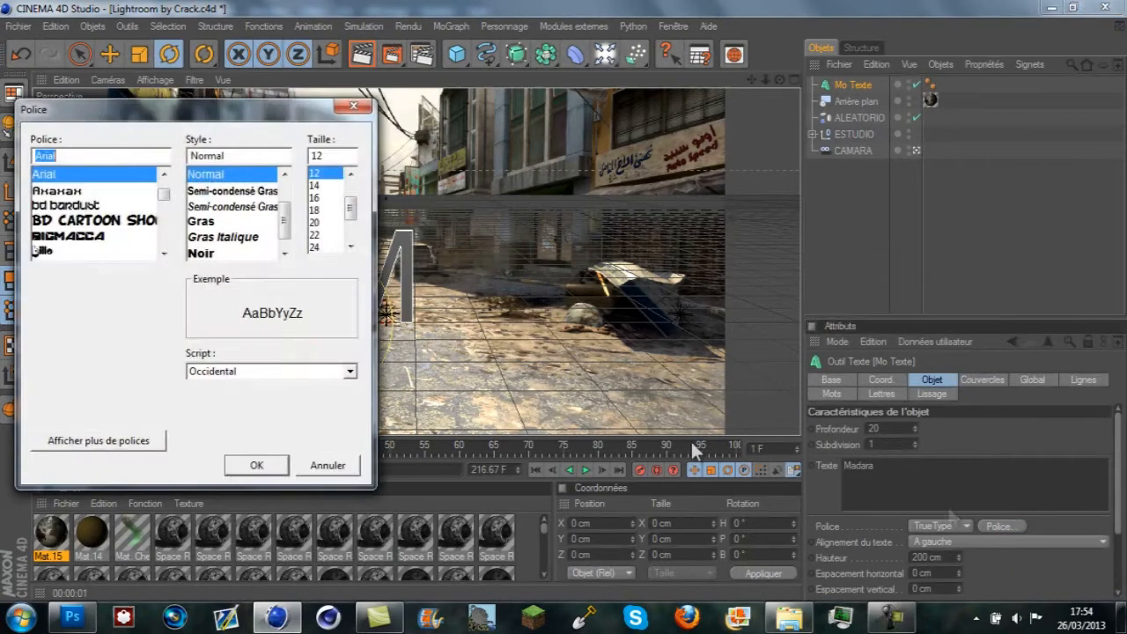
mouse_move(164, 196)
mouse_down()
mouse_move(166, 208)
mouse_move(164, 188)
mouse_up()
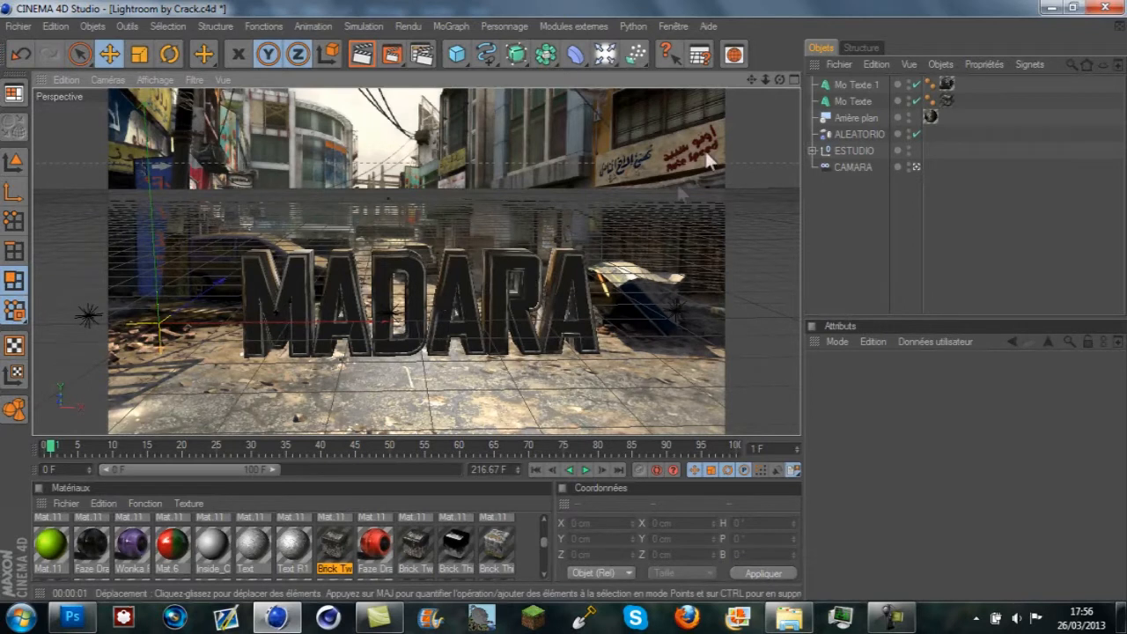
- Orbit, pan and zoom the perspective view until the MADARA text stands on the street in the lower middle of the background image
drag(780, 81, 563, 303)
click(864, 151)
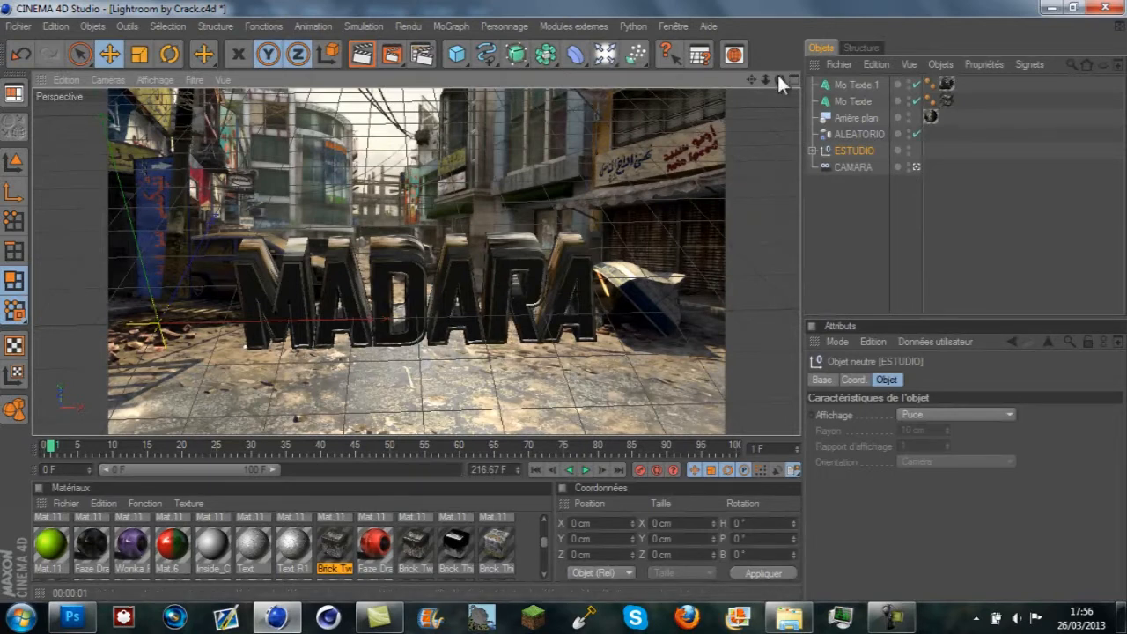
drag(778, 78, 564, 302)
click(865, 206)
drag(782, 82, 565, 307)
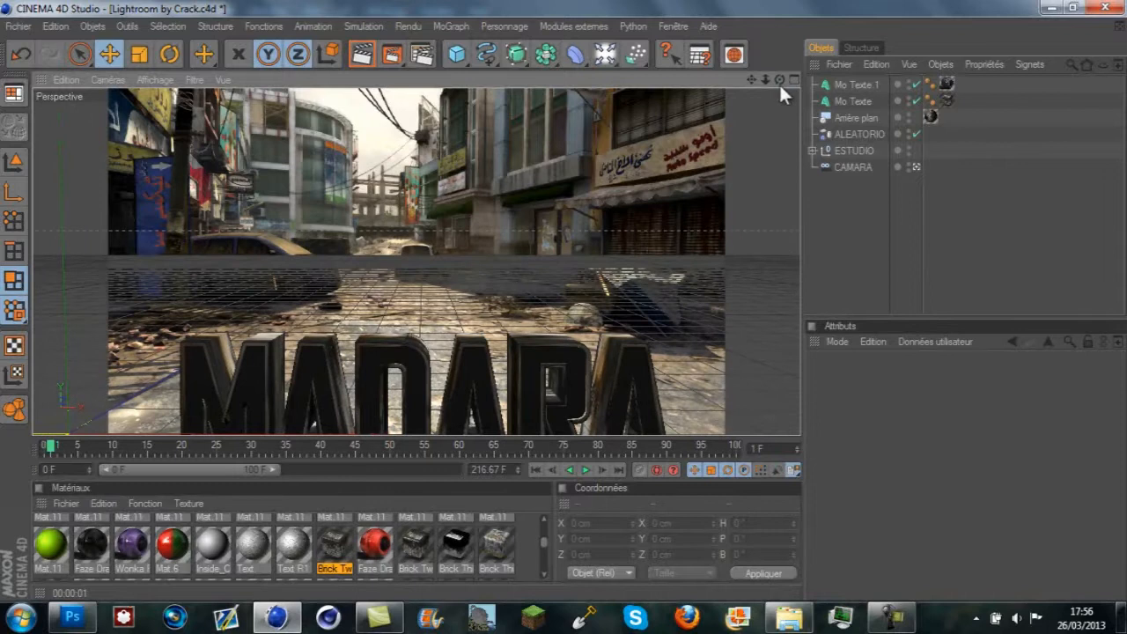
drag(758, 86, 520, 335)
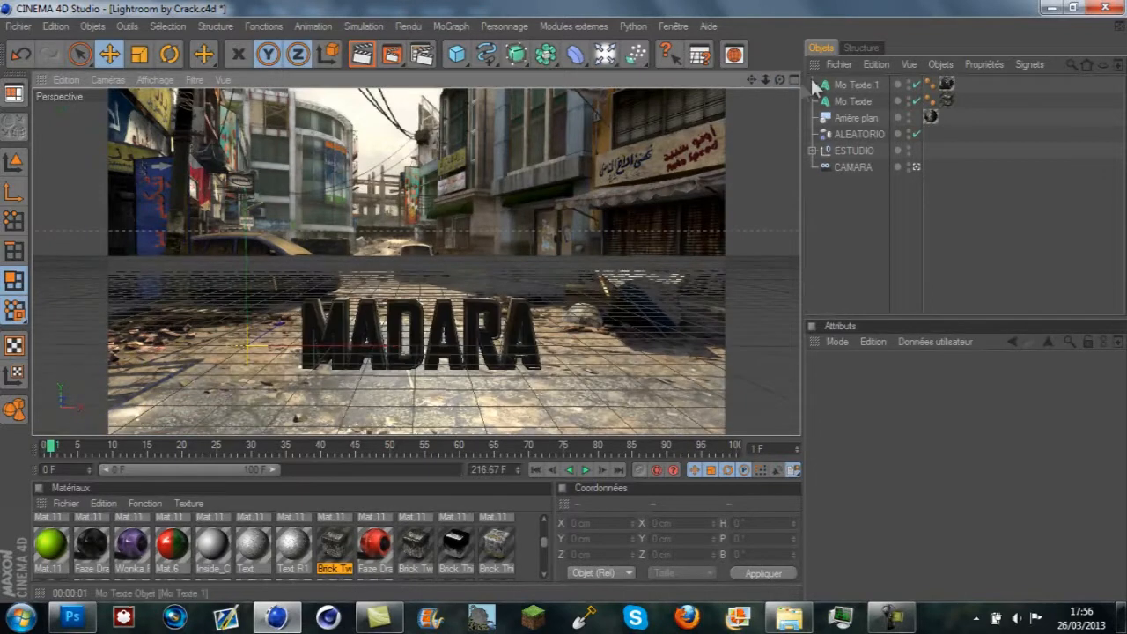
drag(784, 78, 737, 85)
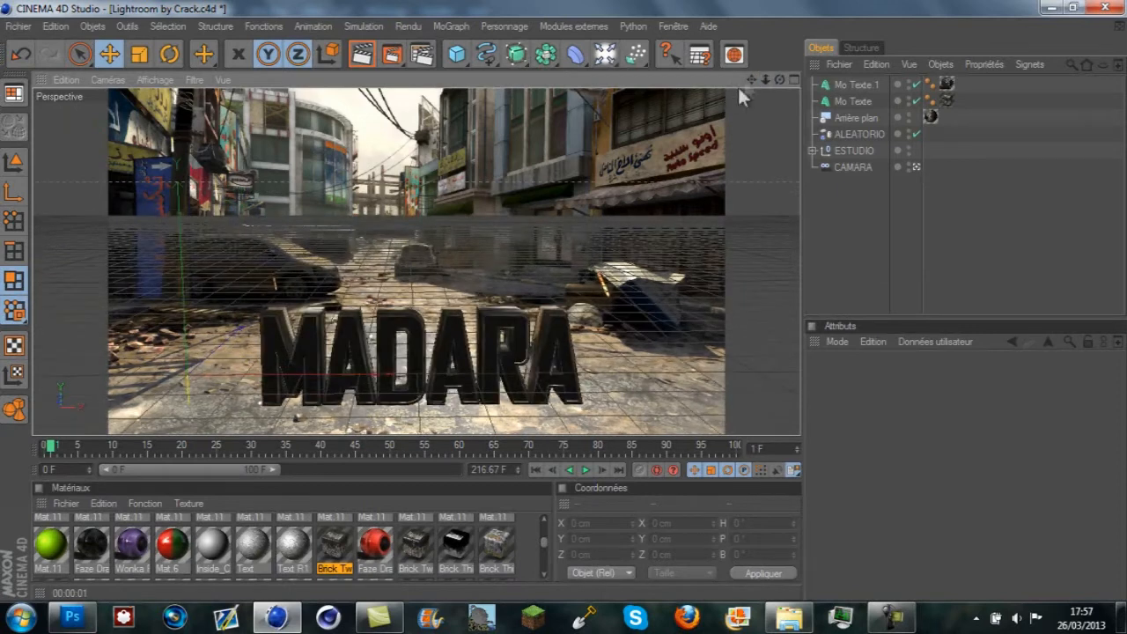
- Add a plane (Plan), lower it to the base of the MADARA text and shift it along X until it is centred beneath the letters
drag(563, 300, 777, 88)
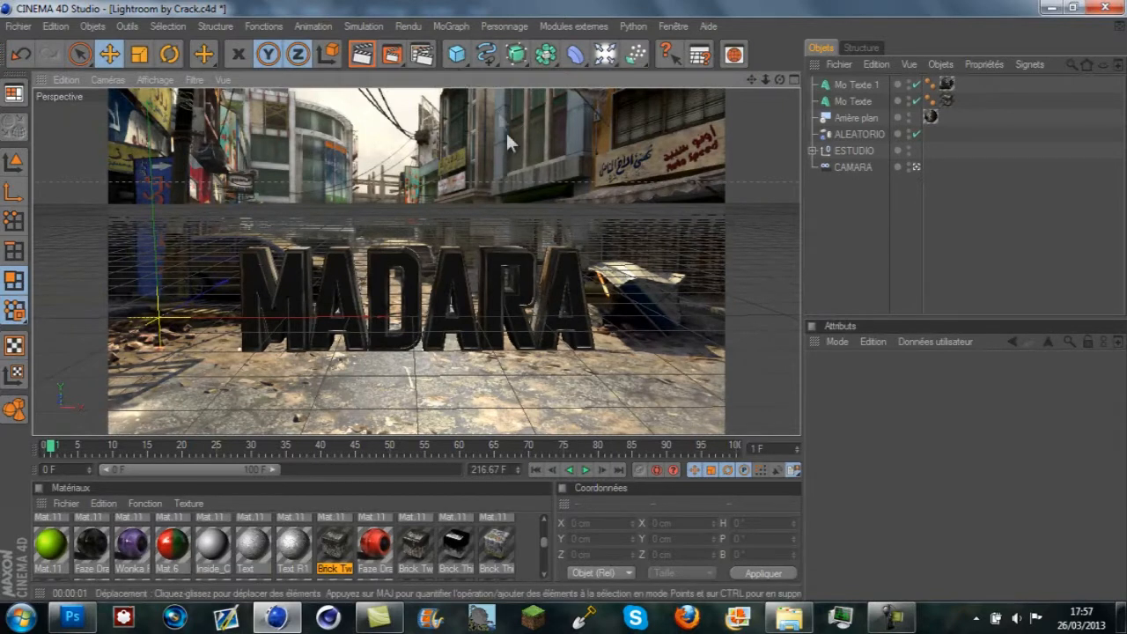
click(456, 53)
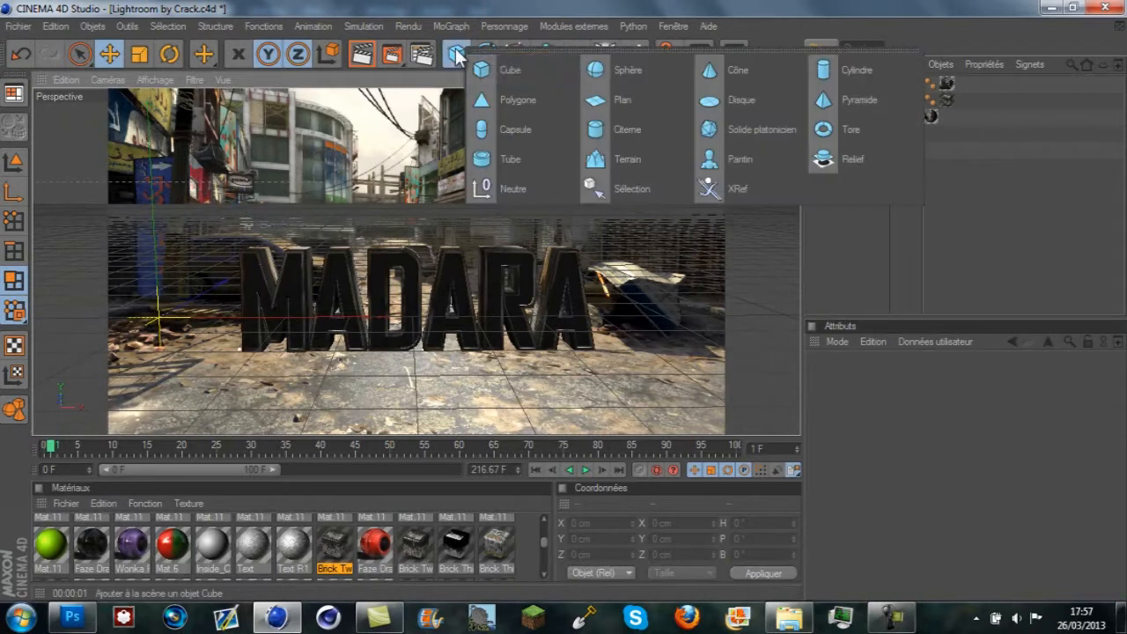
click(629, 102)
drag(153, 212, 155, 253)
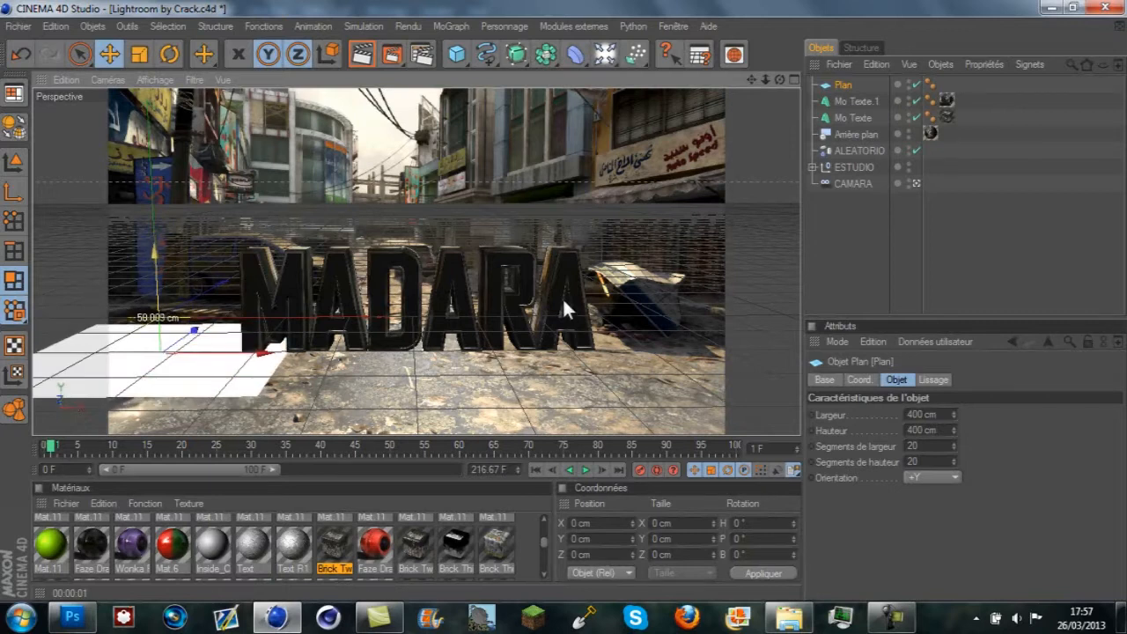
drag(266, 353, 519, 351)
drag(562, 301, 562, 301)
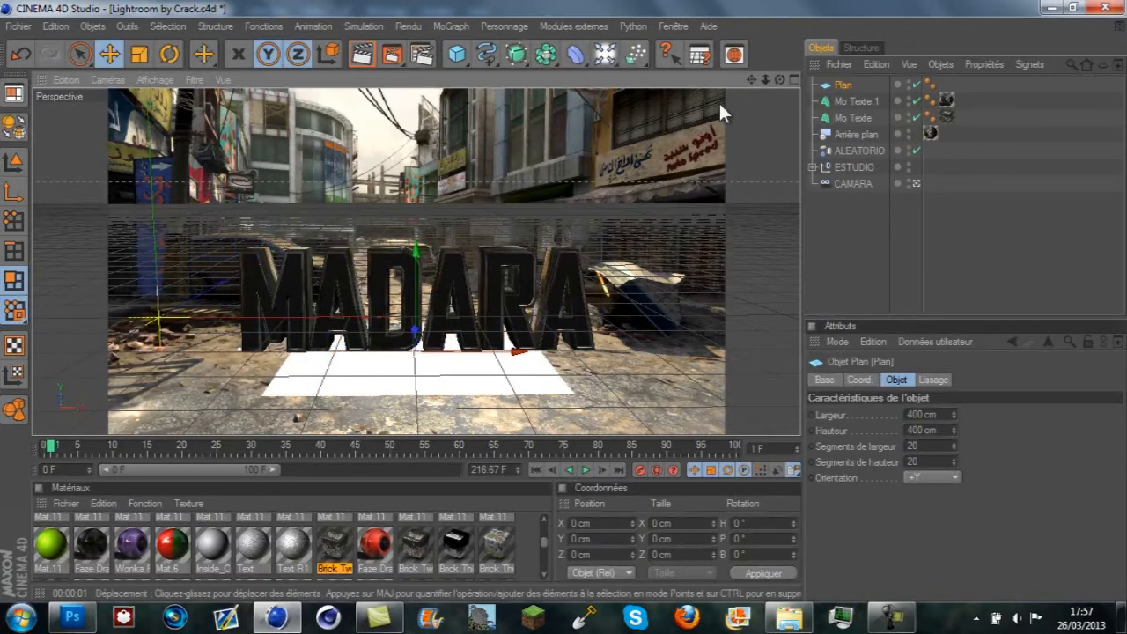
- Scale the plane uniformly to about 787 × 787 cm so it covers the street around the MADARA text
click(916, 183)
drag(754, 79, 560, 300)
drag(756, 77, 563, 310)
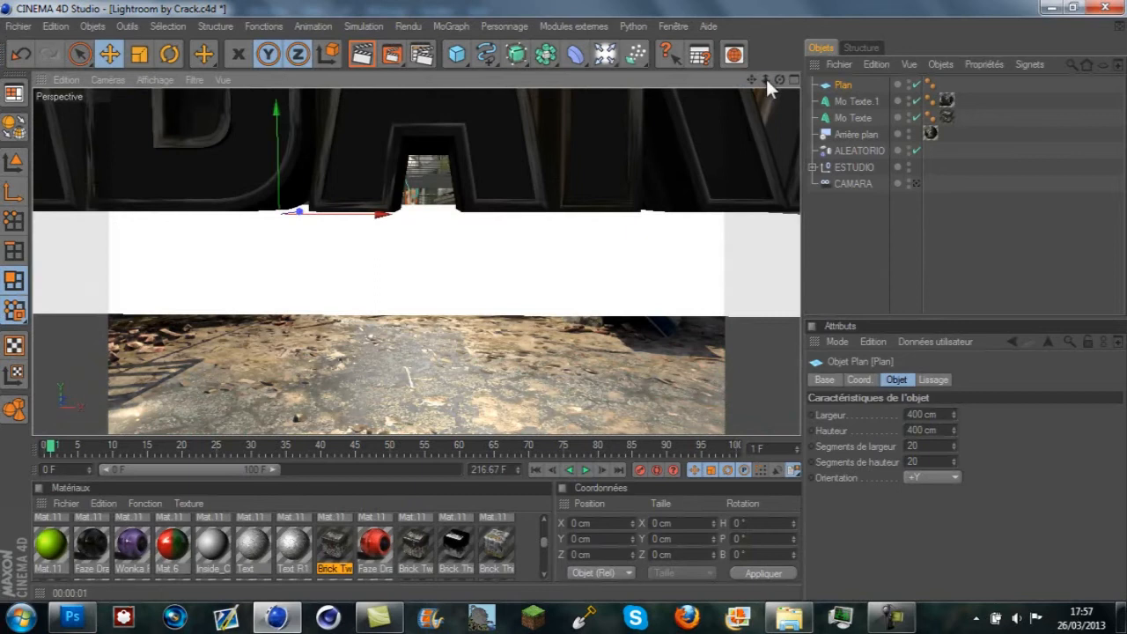
drag(765, 77, 563, 300)
click(917, 183)
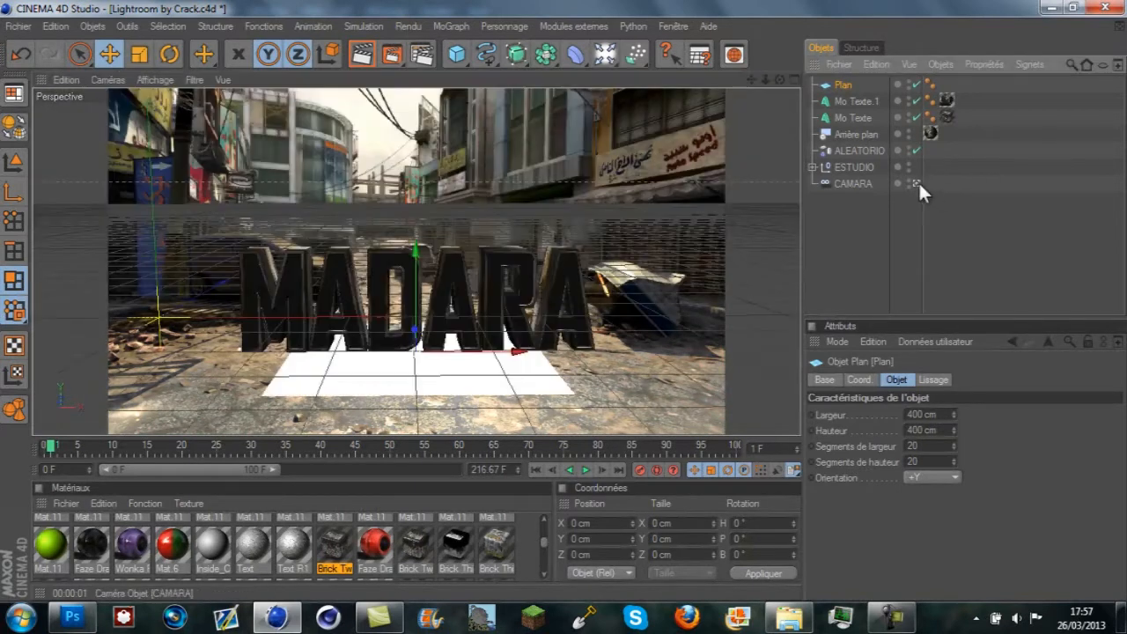
key(t)
key(x)
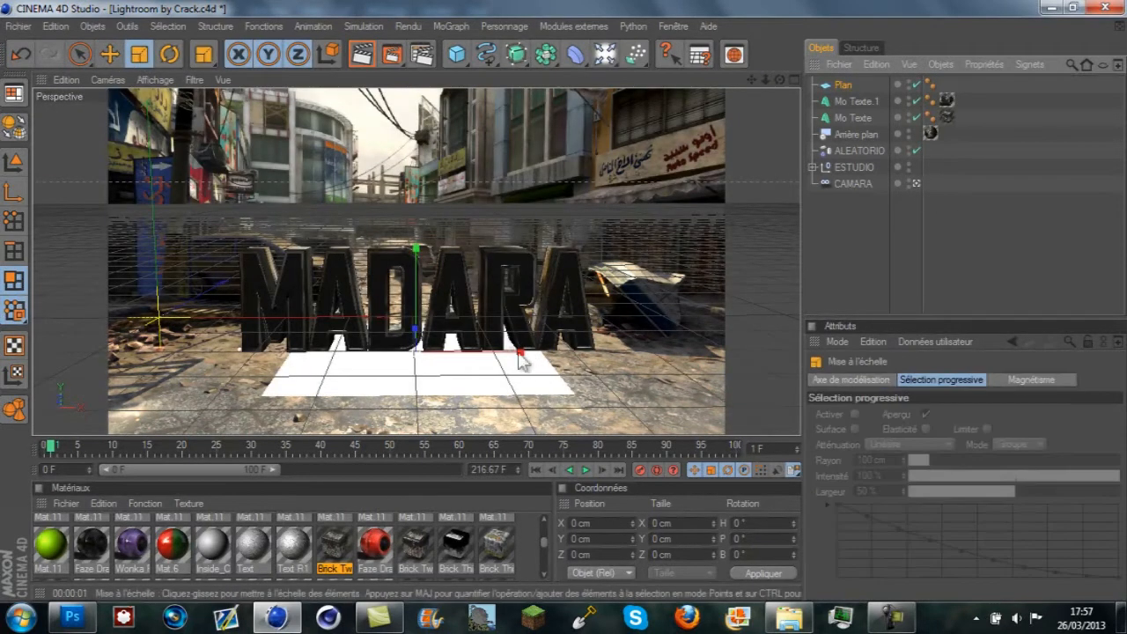
drag(570, 303, 565, 304)
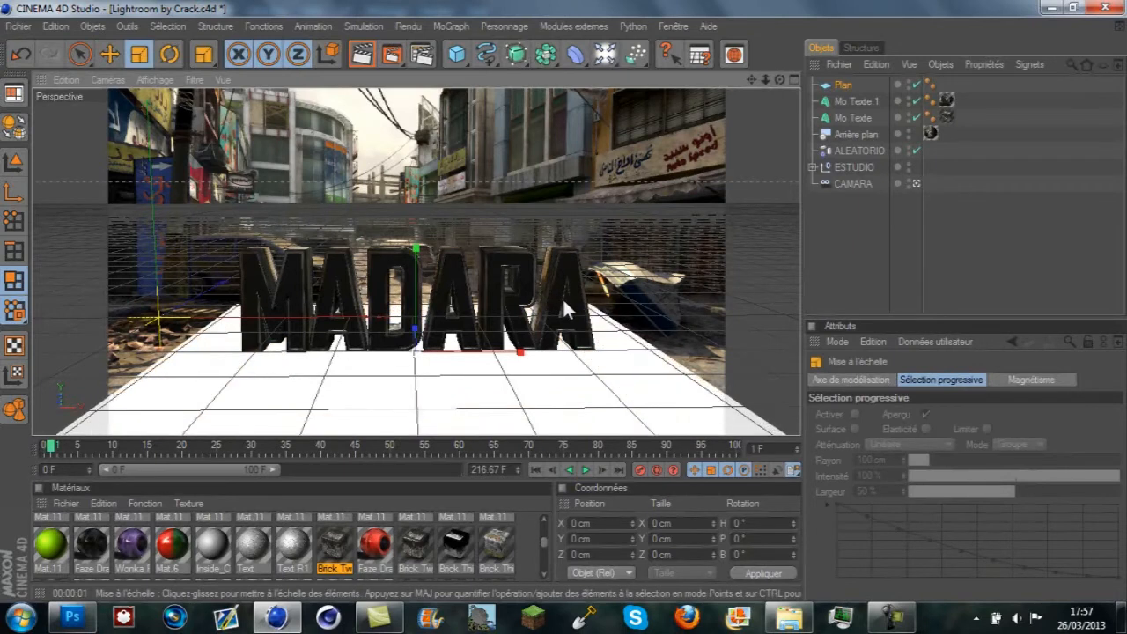
- Raise the plane slightly until it meets the underside of the MADARA letters, checking the contact from outside the CAMARA view
click(109, 54)
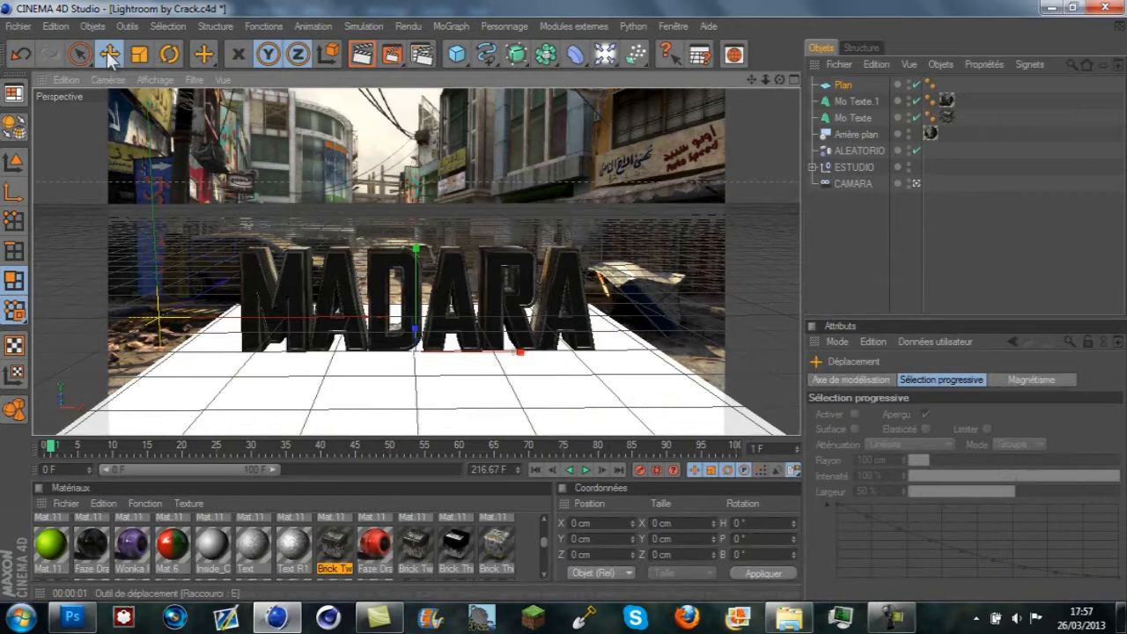
click(915, 182)
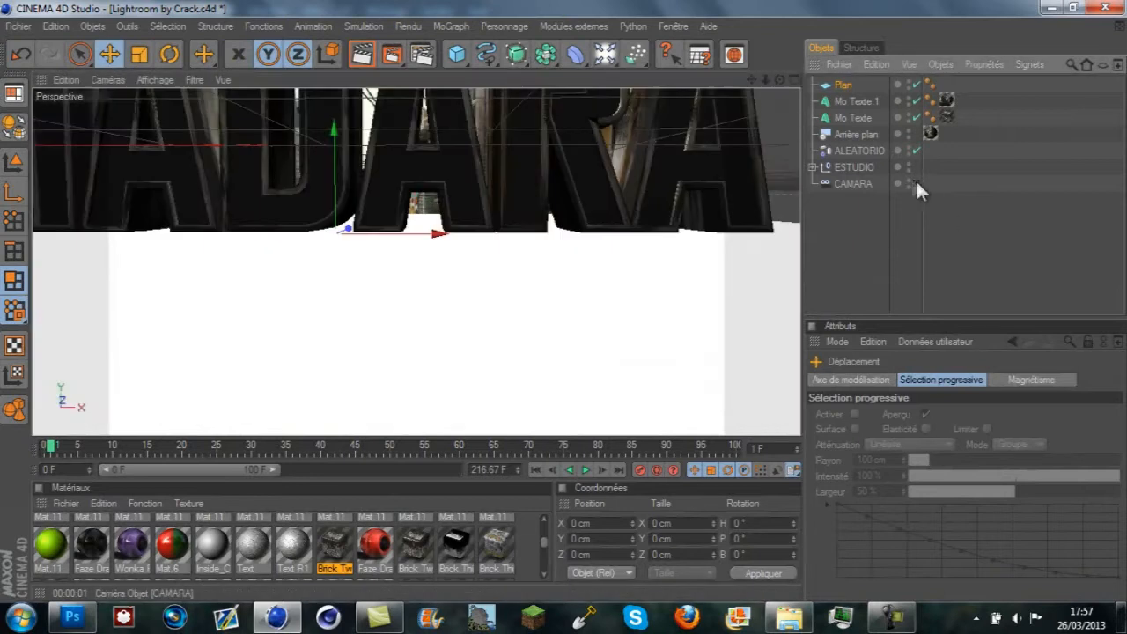
drag(779, 83, 232, 357)
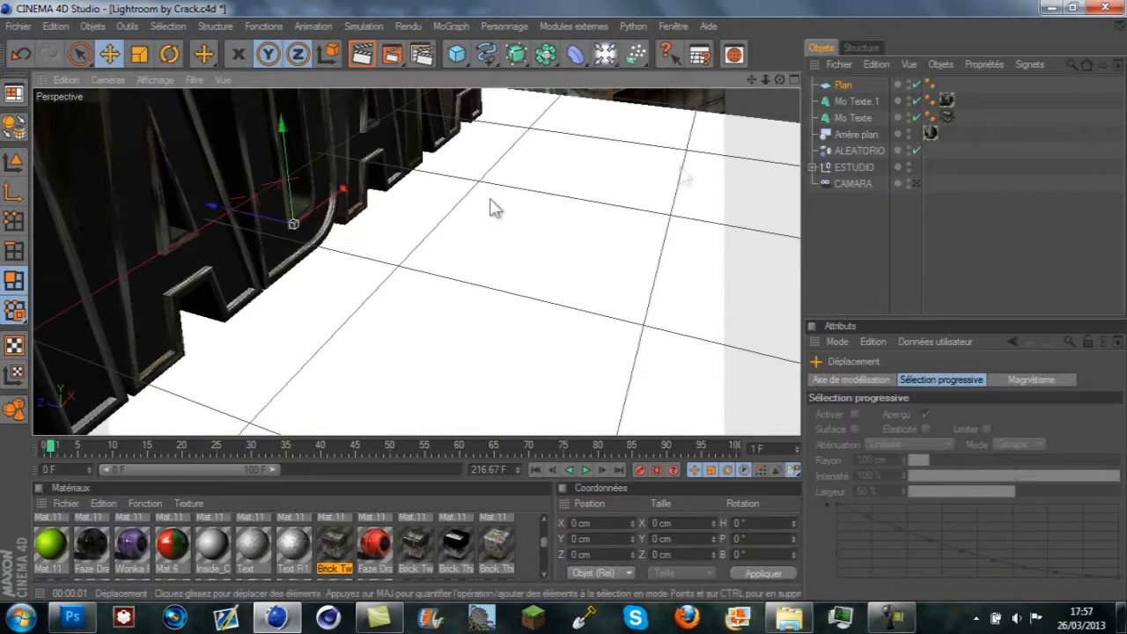
click(916, 183)
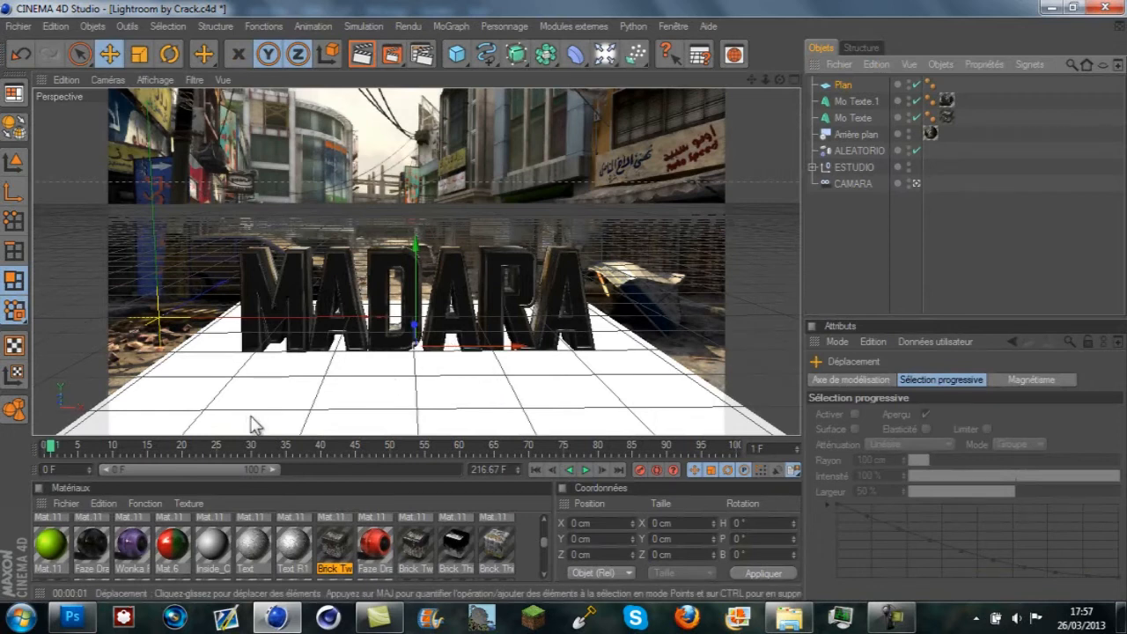
click(892, 241)
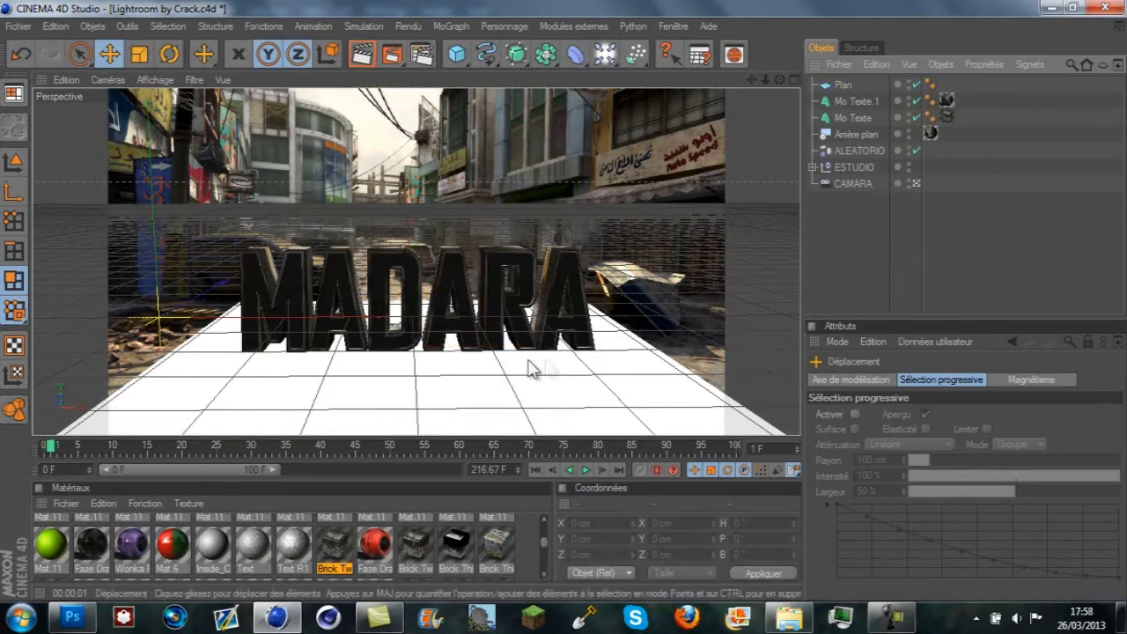
click(843, 85)
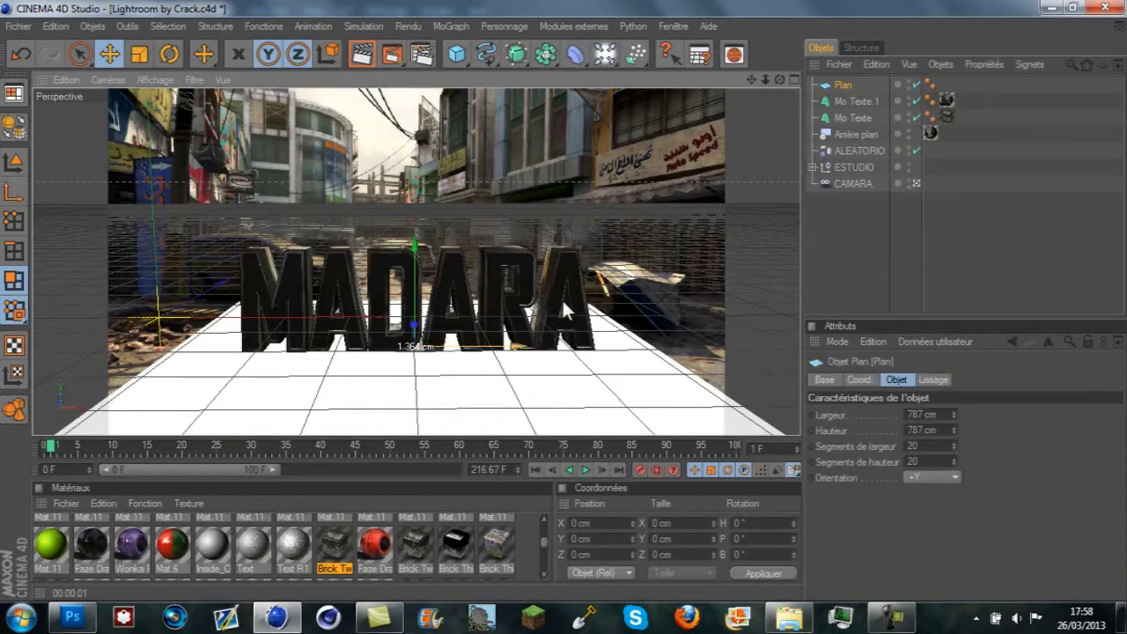
click(890, 280)
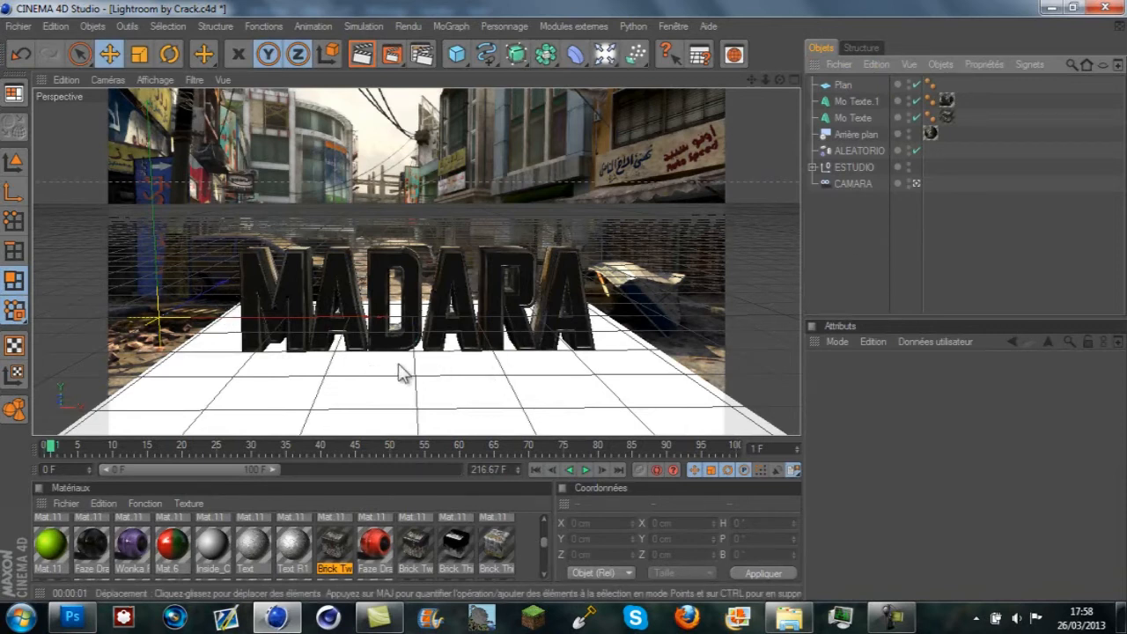
- Add an omni light, move it in front of the middle of the MADARA text and raise it well above the letters
drag(612, 57, 666, 70)
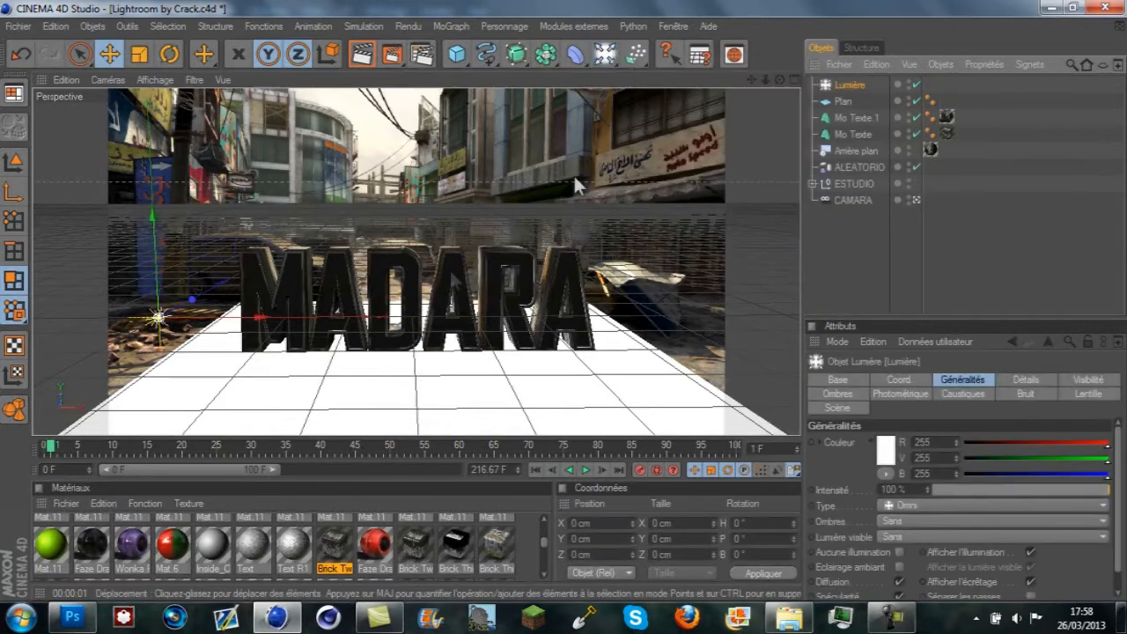
drag(261, 318, 556, 304)
click(914, 199)
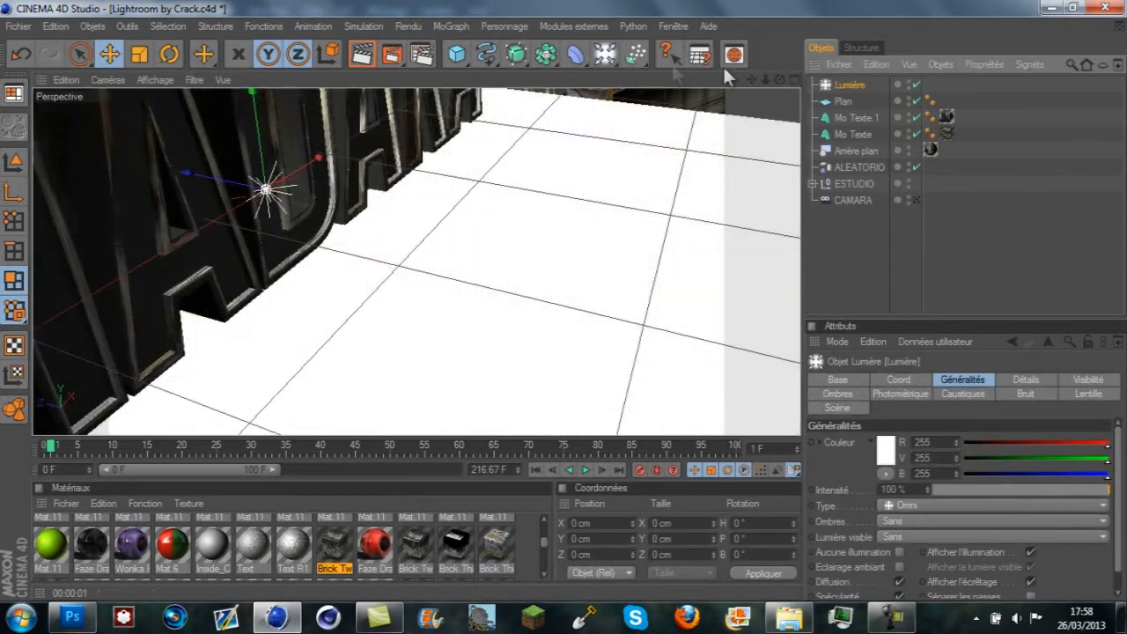
drag(176, 171, 572, 304)
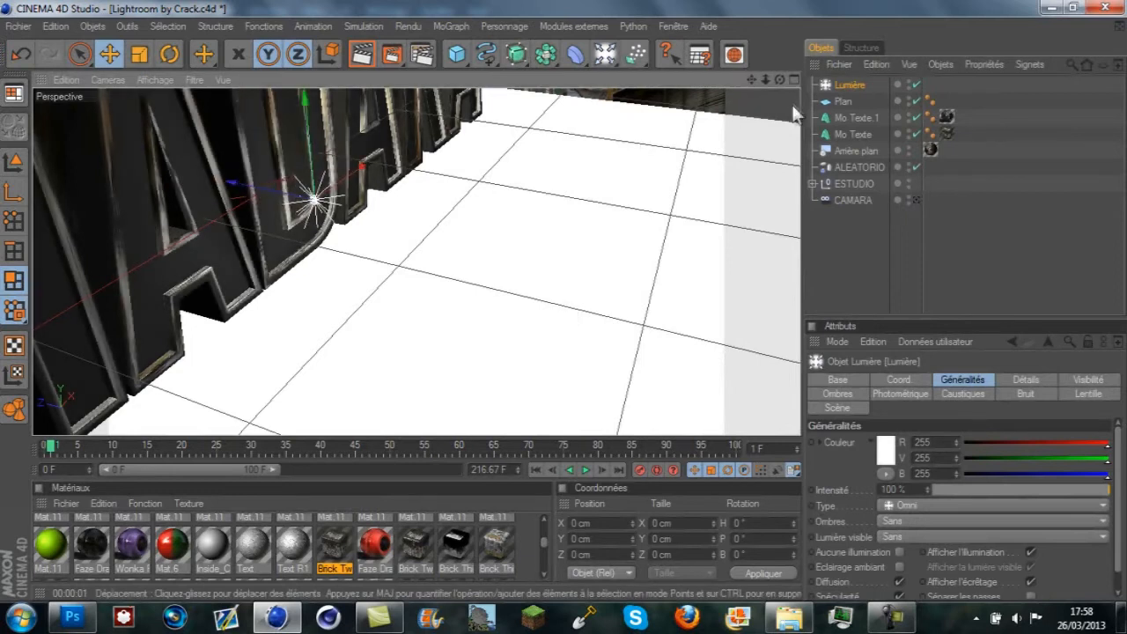
drag(779, 80, 564, 301)
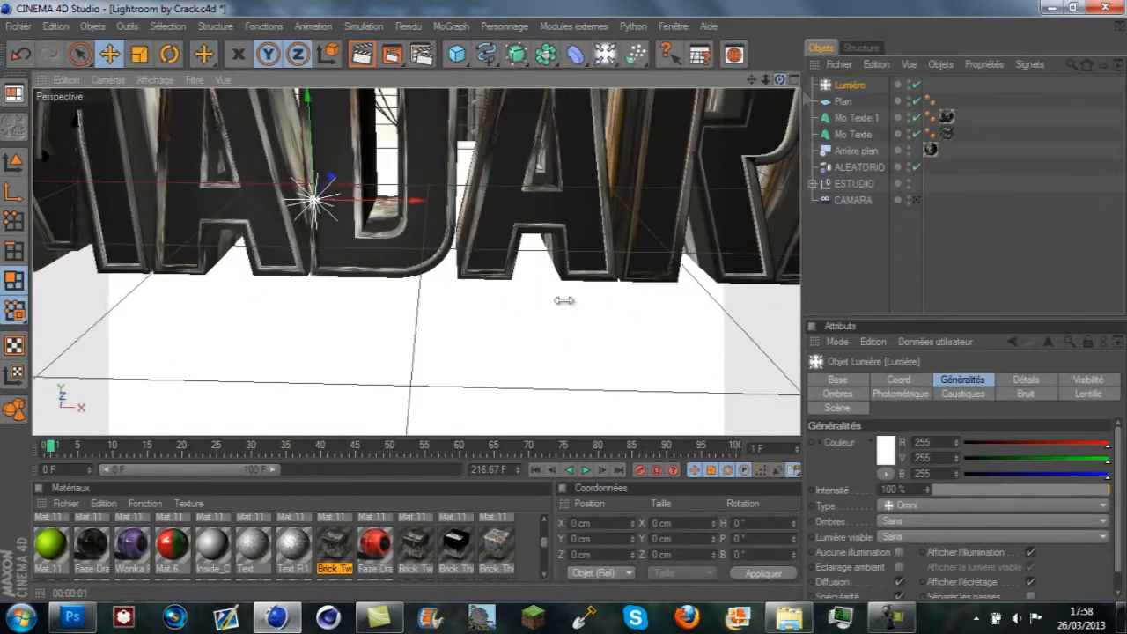
click(916, 199)
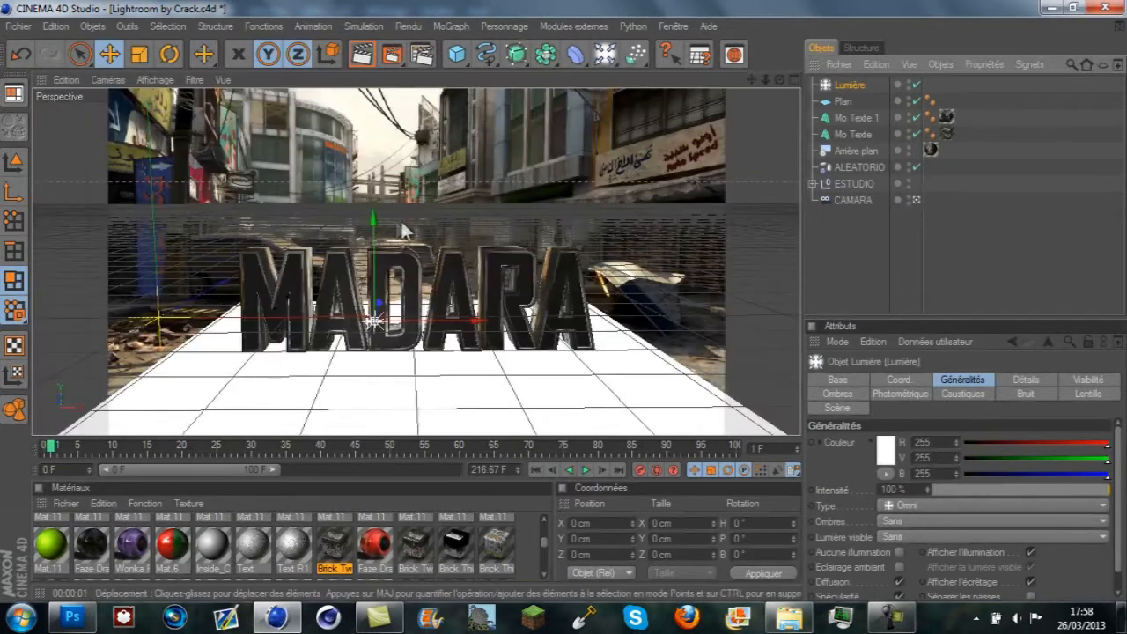
drag(376, 218, 398, 176)
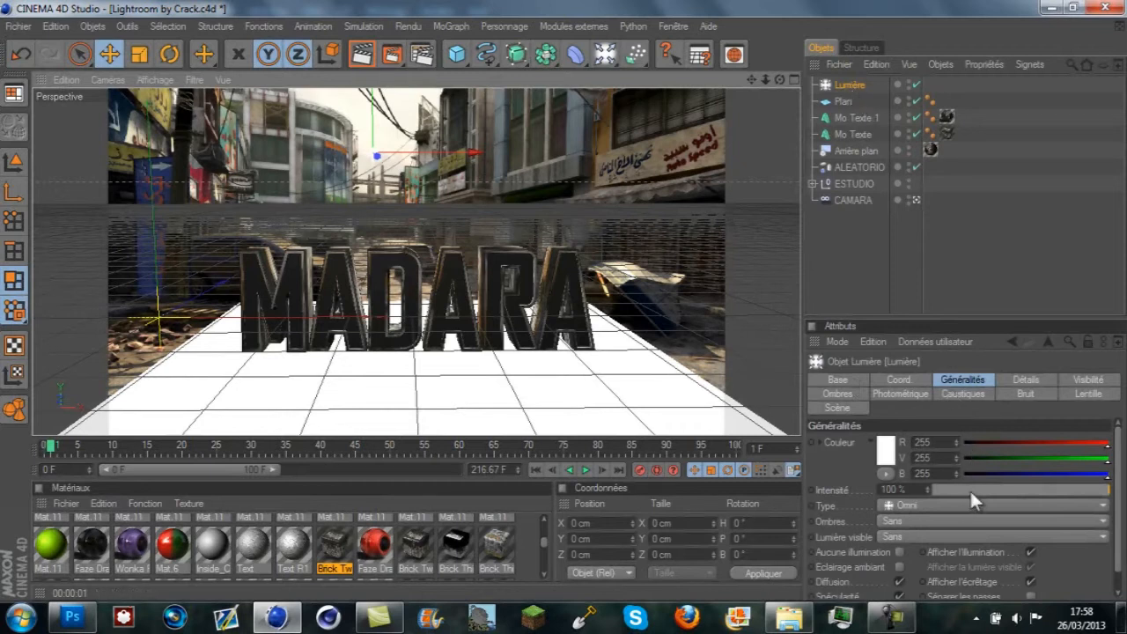
- Set the light's intensity to 30 % and its shadows to Masques d'ombres (ombres diffuses)
drag(1085, 490, 986, 489)
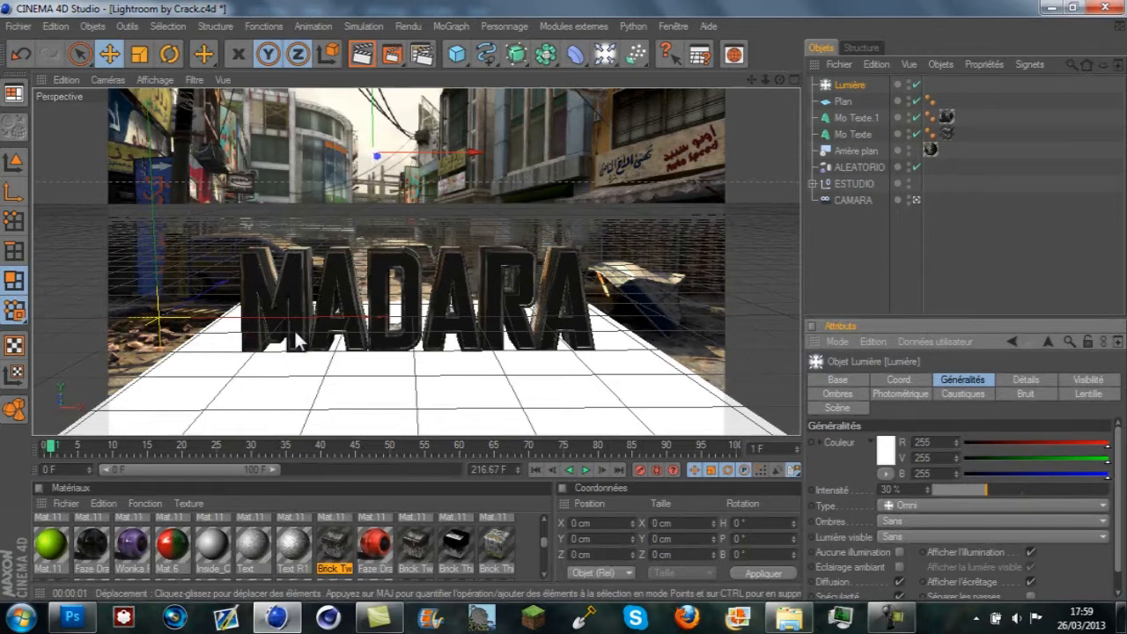
click(869, 256)
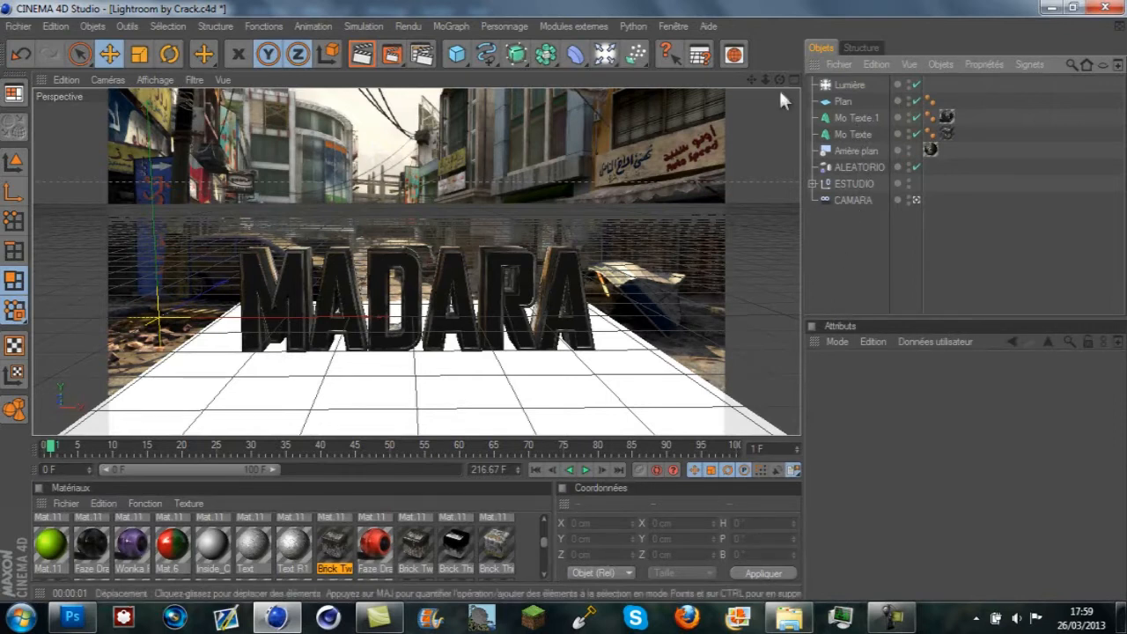
click(849, 85)
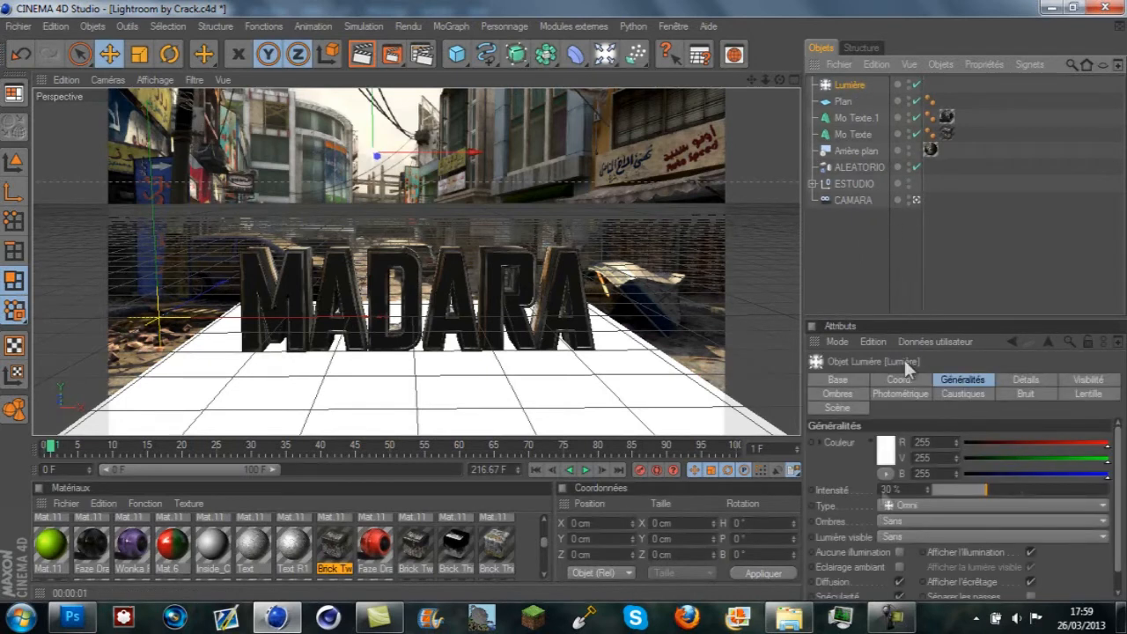
click(891, 616)
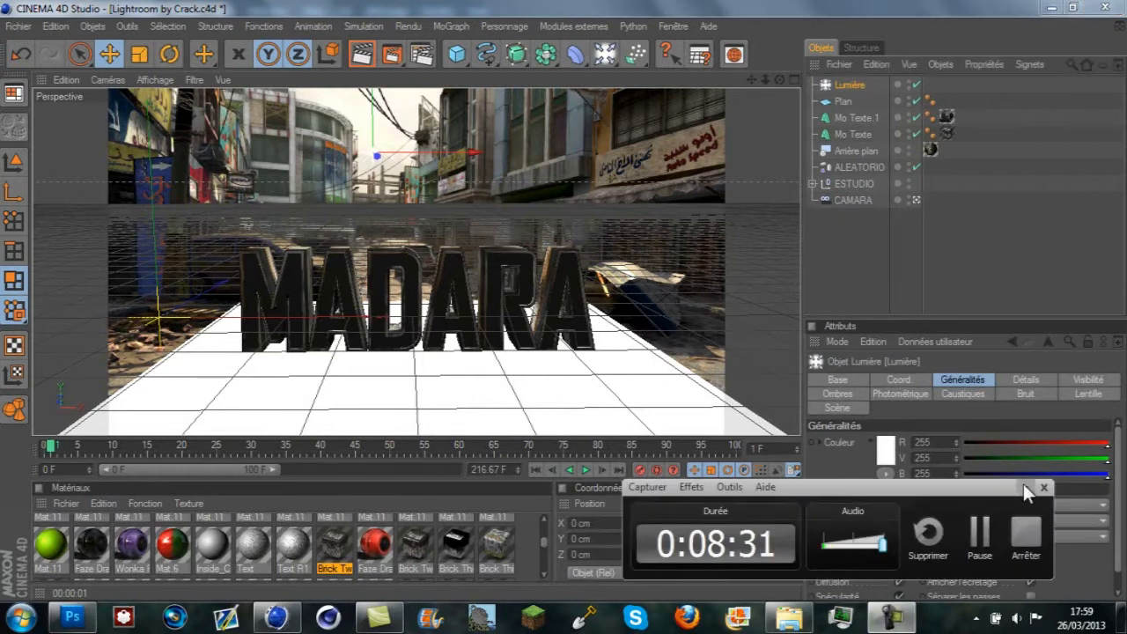
click(1023, 486)
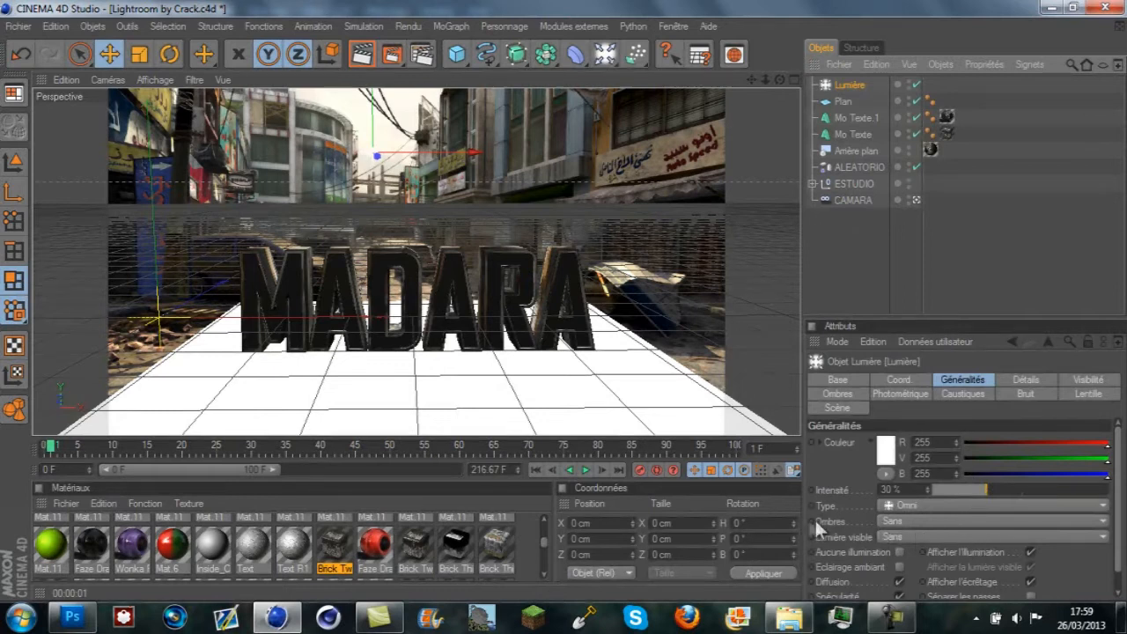
click(949, 518)
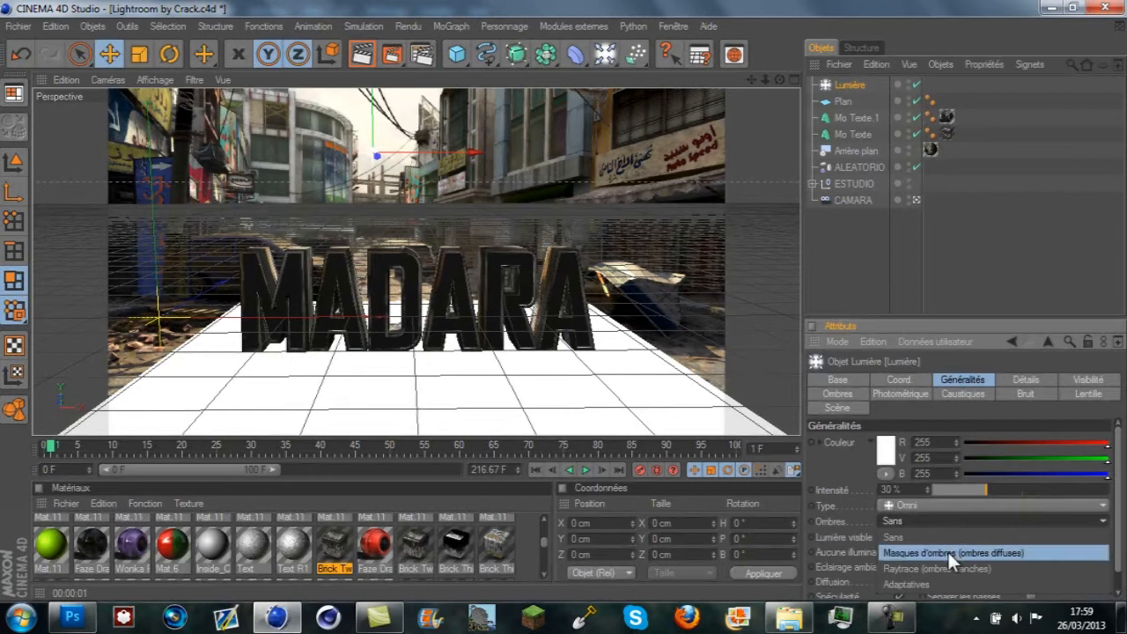
click(947, 552)
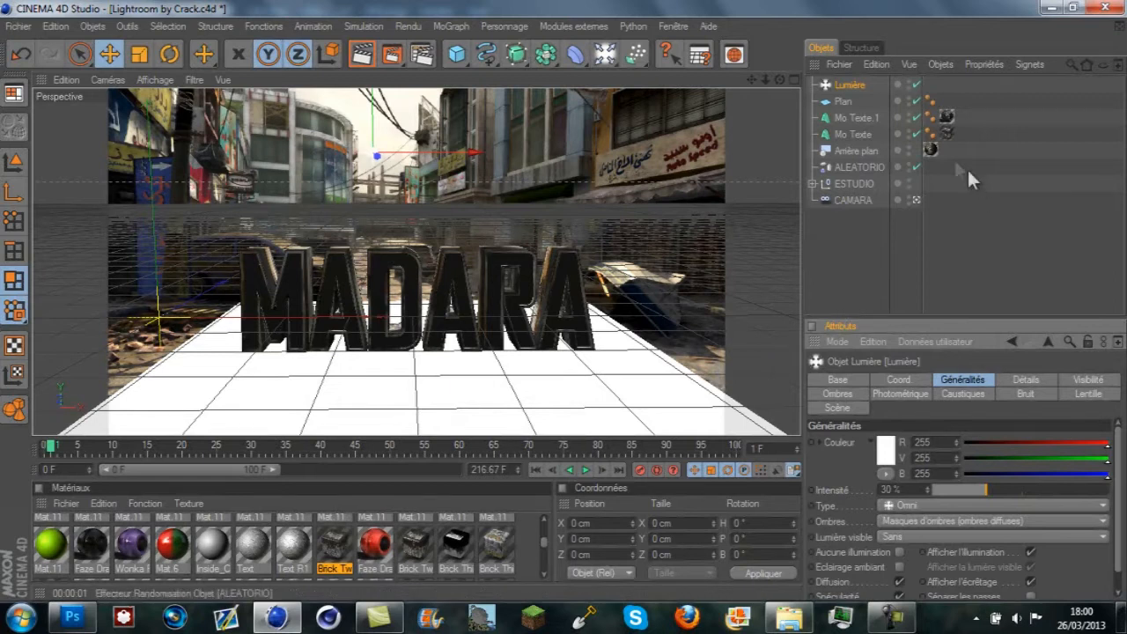
- Add a Rendu property from the CINEMA 4D properties to the plane
click(843, 101)
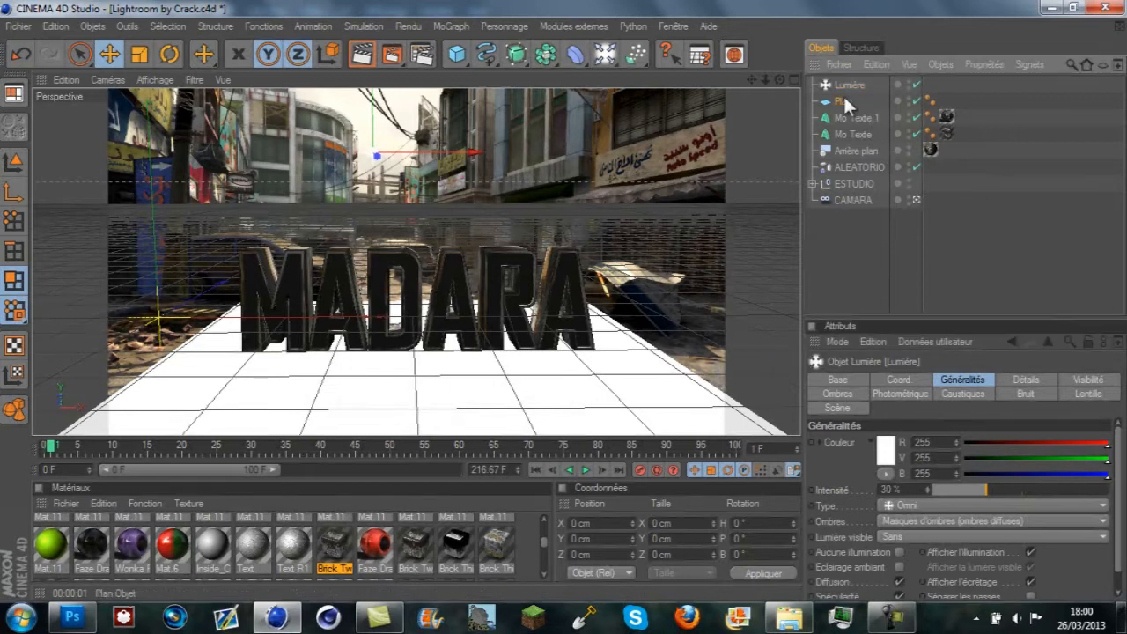
right_click(842, 104)
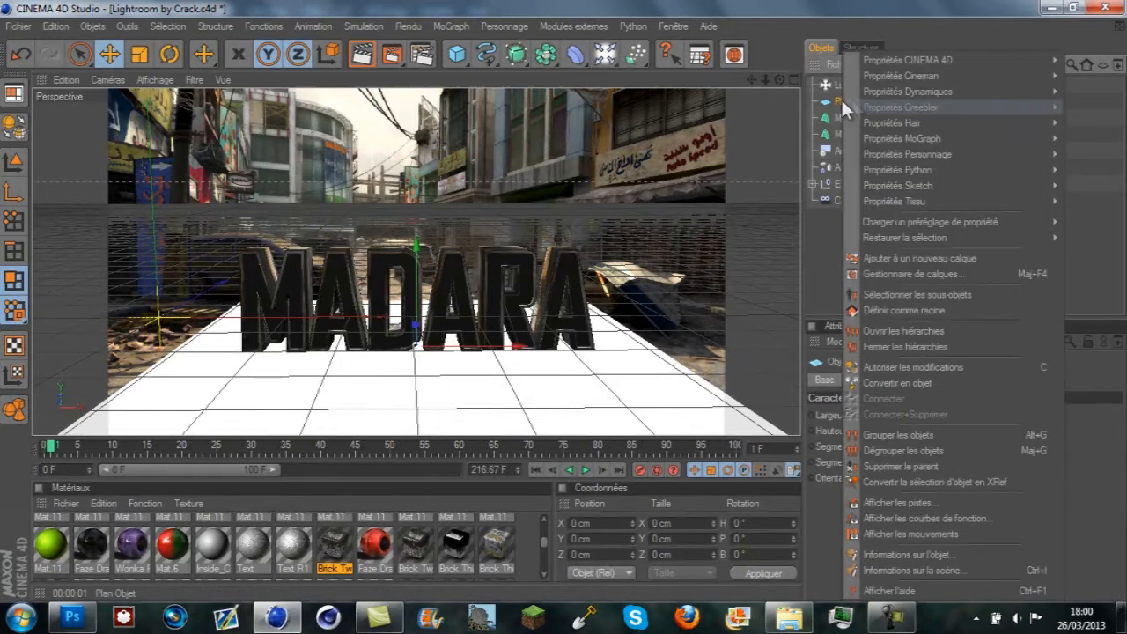
mouse_move(879, 62)
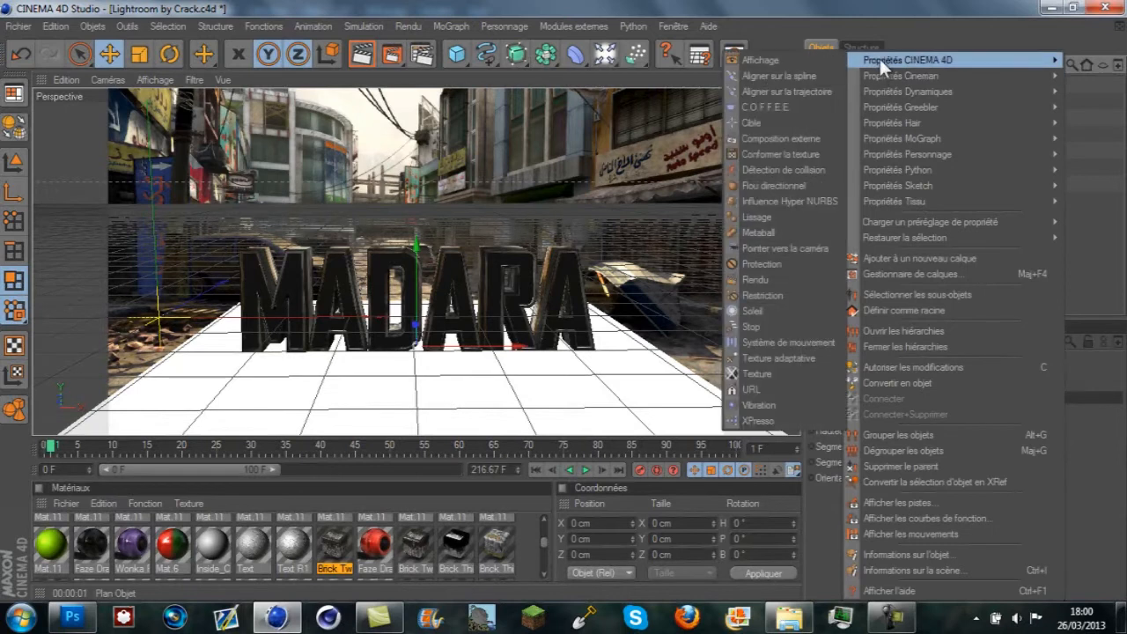
click(754, 280)
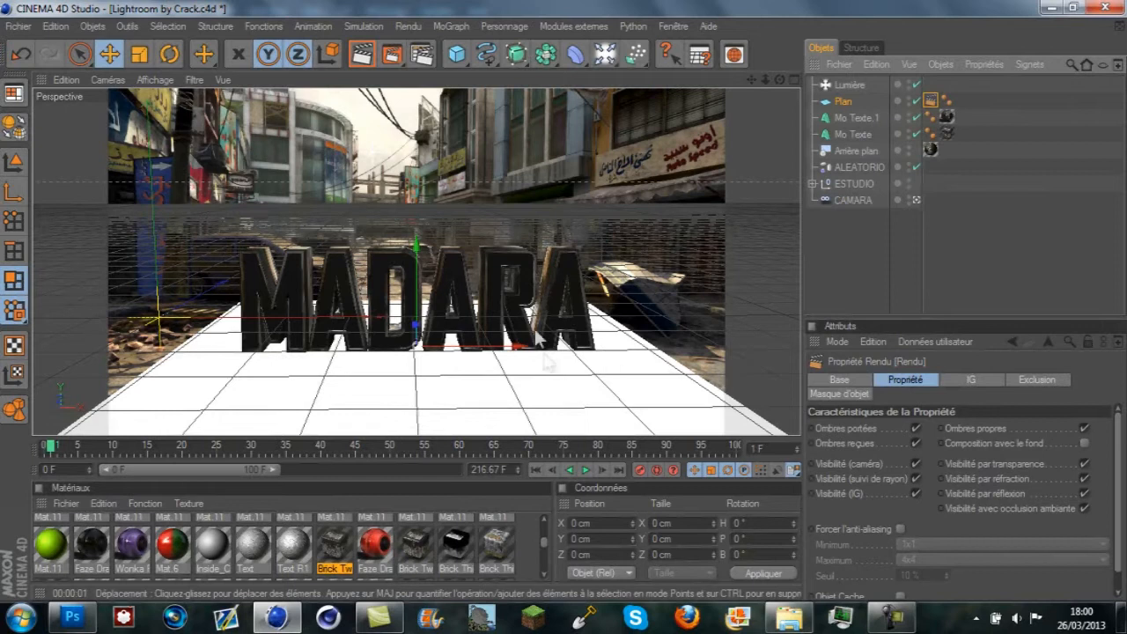
- Move the Mat 15 street photo material from the Arrière plan to the plane, and apply Mat 15 to the Arrière plan again
click(931, 149)
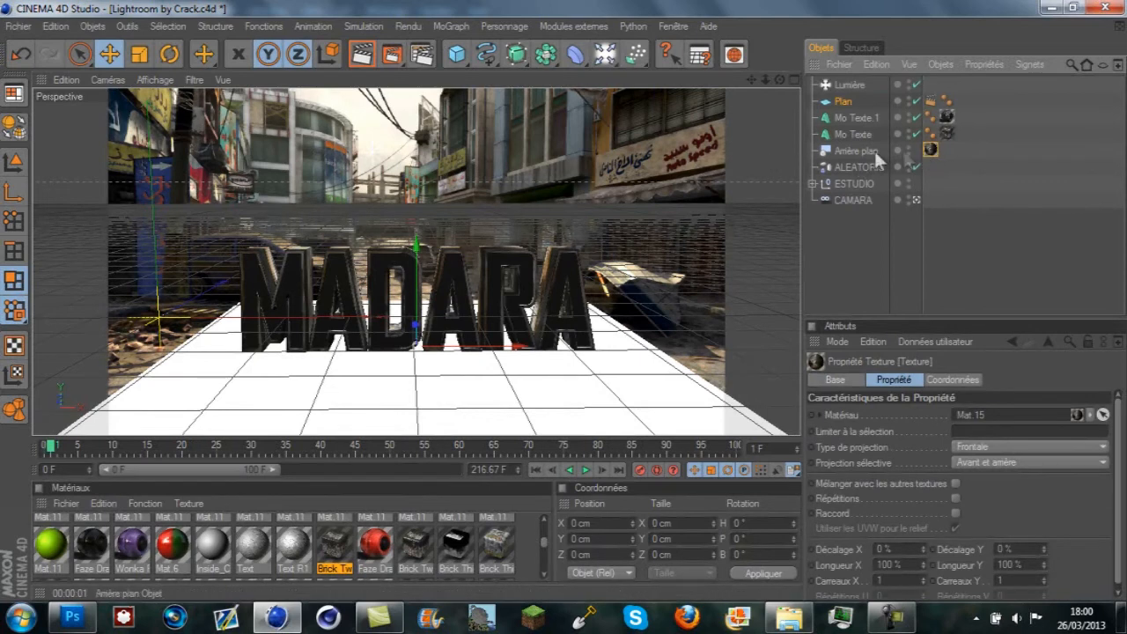
drag(932, 154, 842, 102)
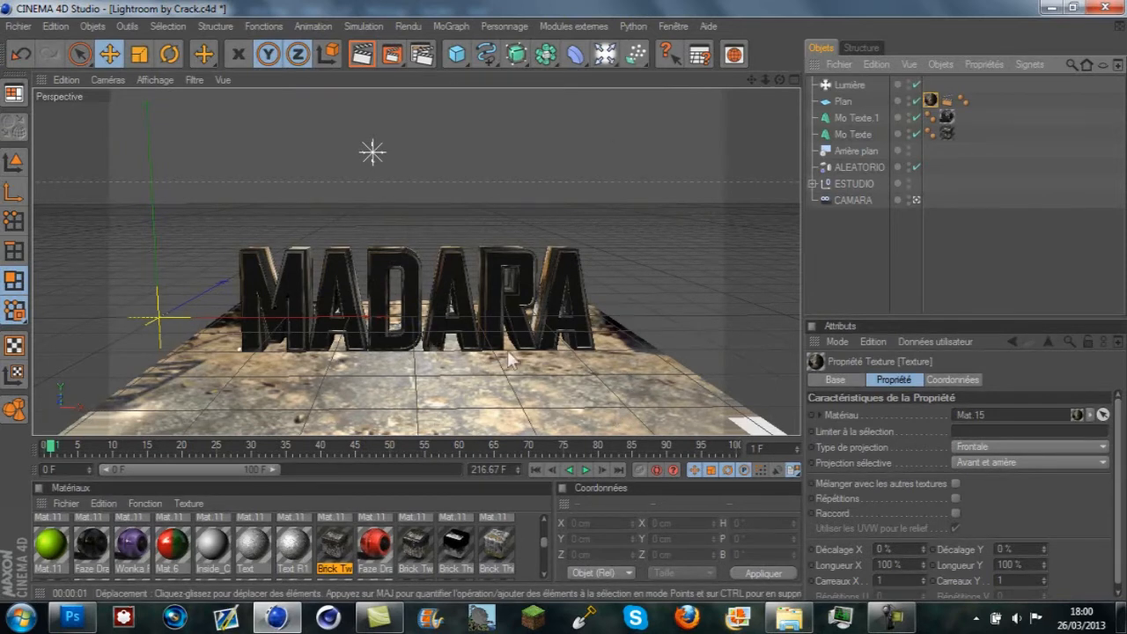
drag(543, 538, 545, 524)
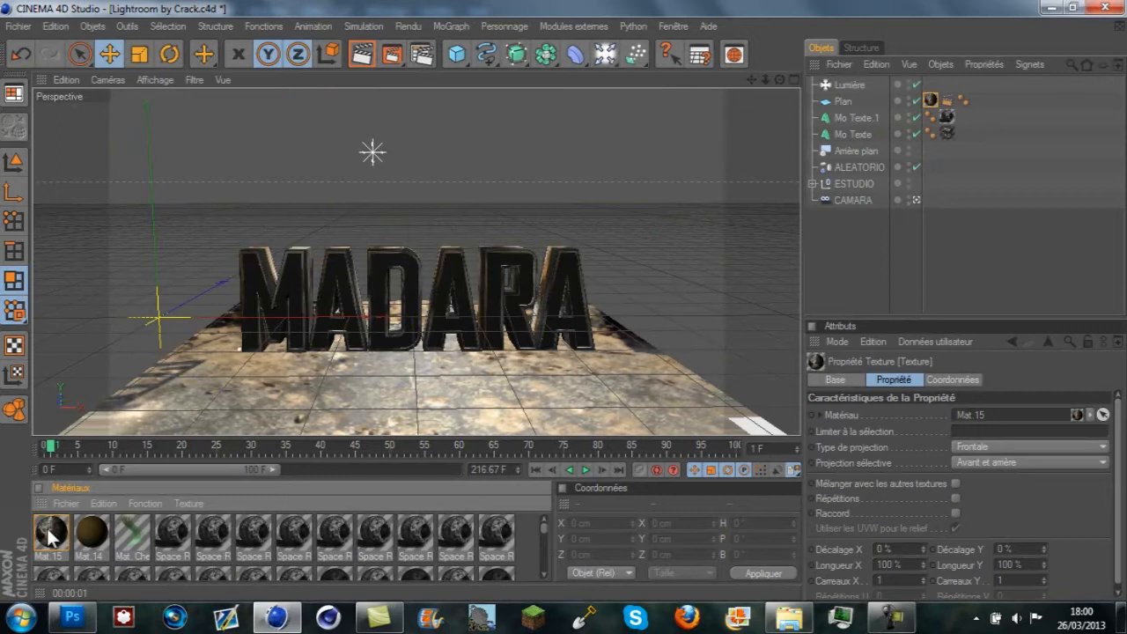
drag(50, 533, 853, 148)
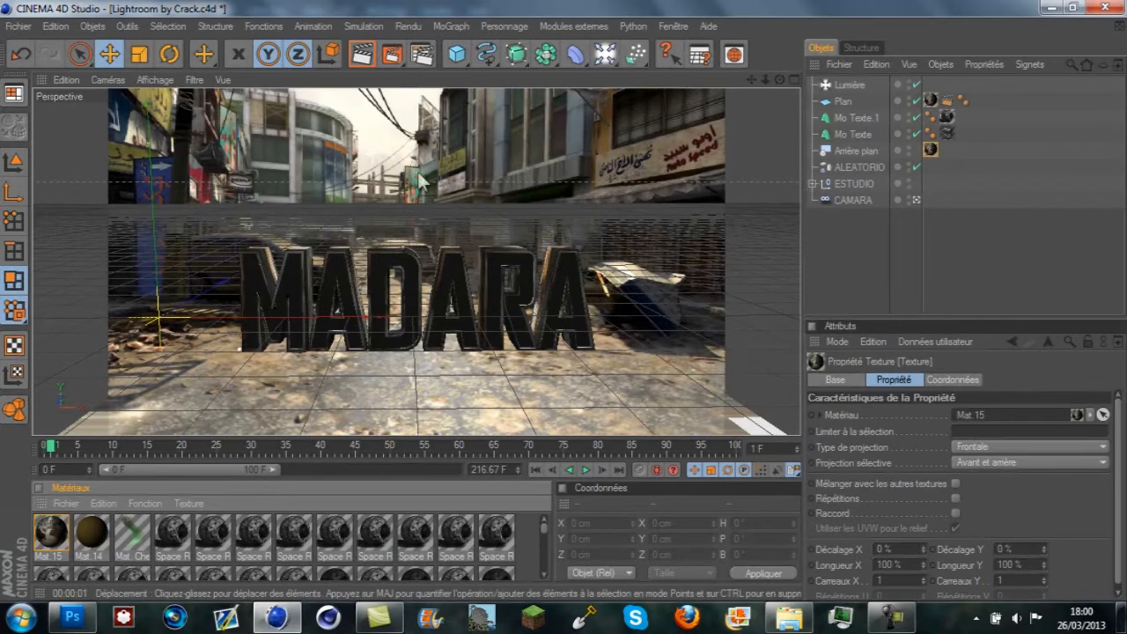
- Set the render's save file name to POURTuto in the Pictures folder, and render the scene in the Visualiseur
click(422, 53)
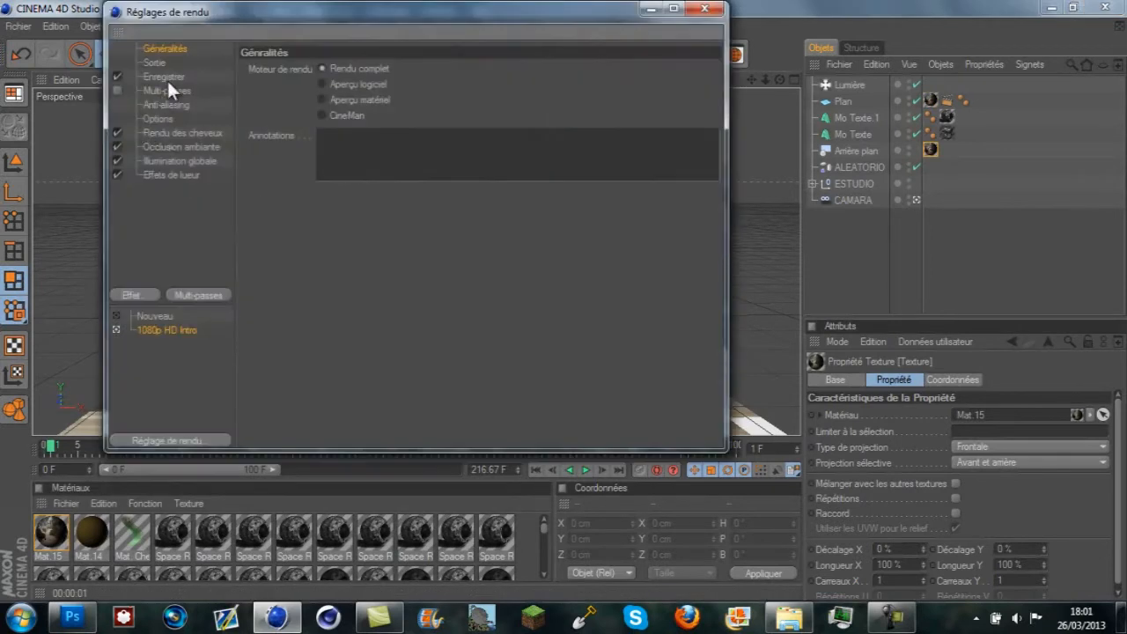
click(165, 77)
key(Caps_Lock)
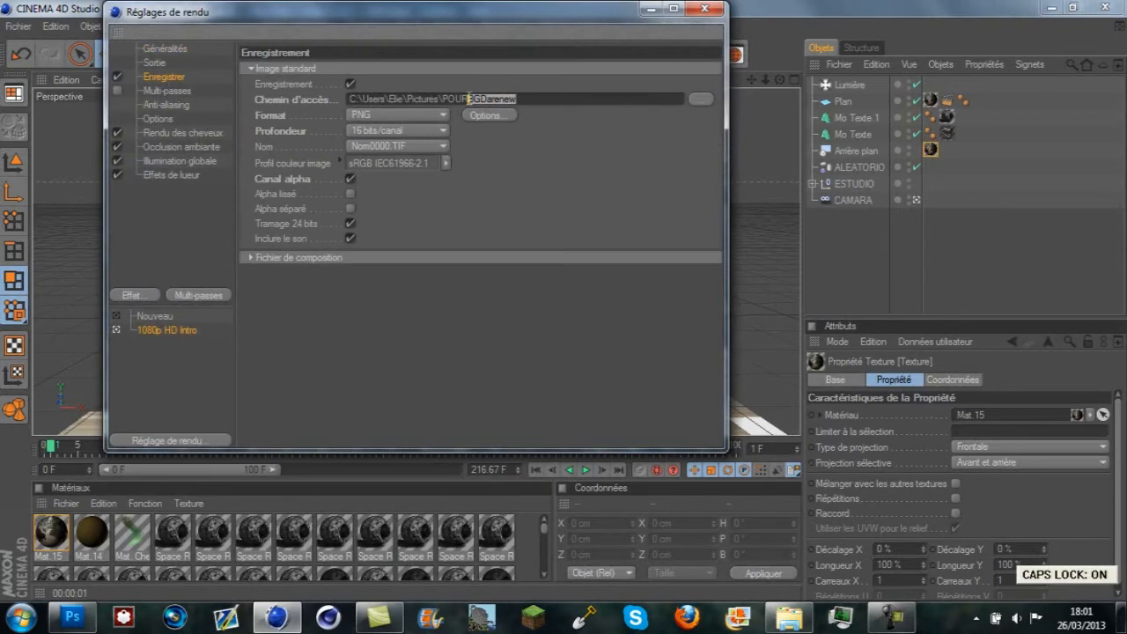
key(Caps_Lock)
text(Tuto)
click(705, 8)
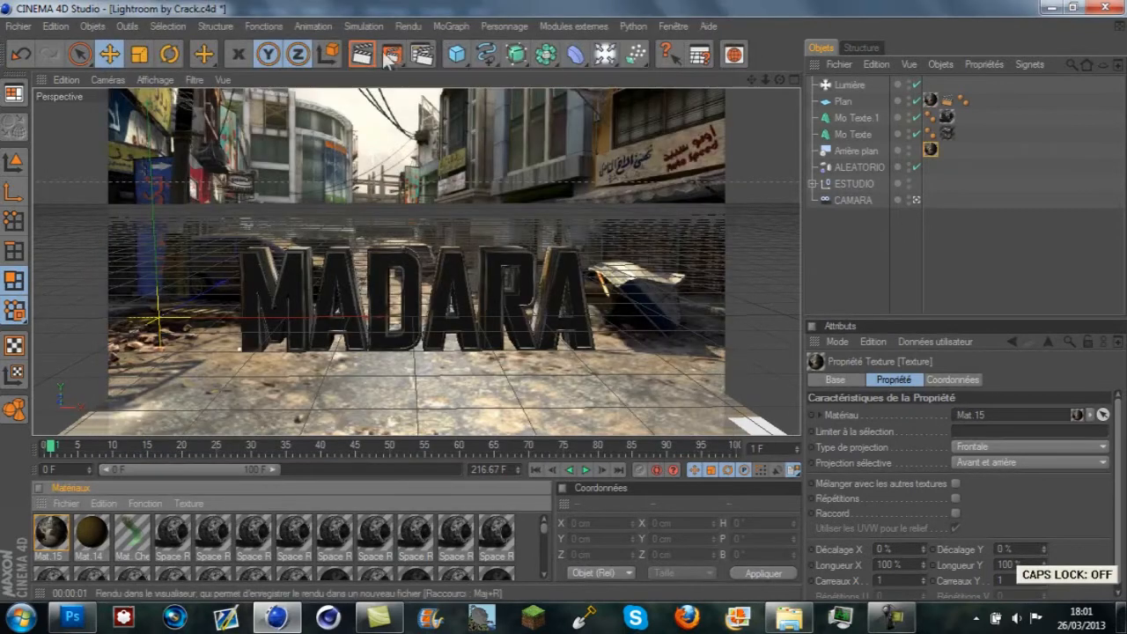
click(392, 54)
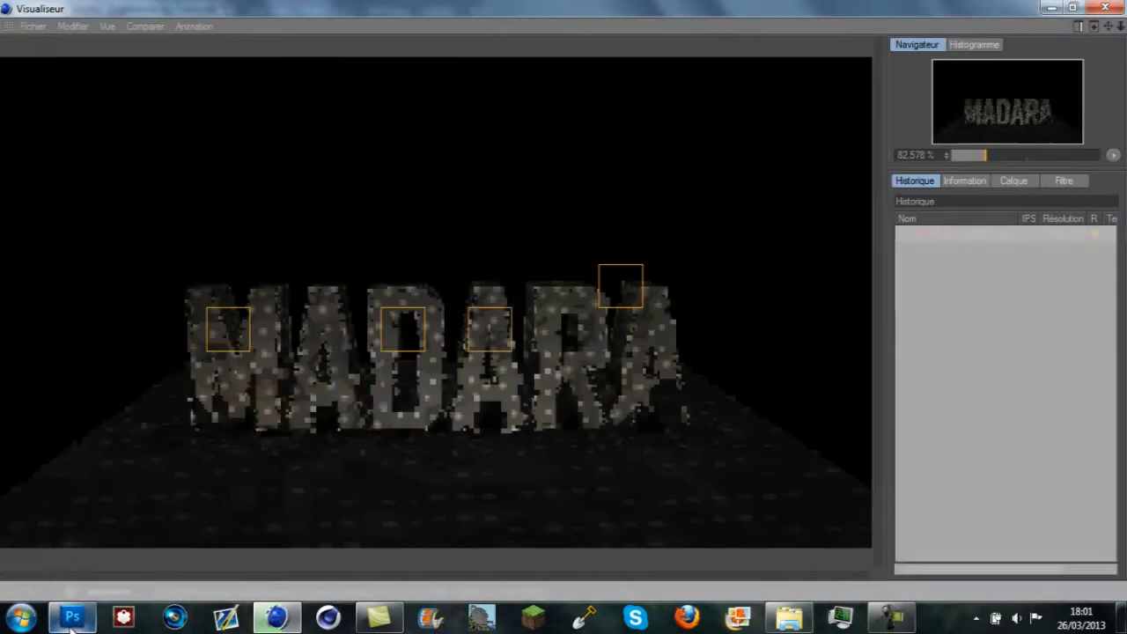
mouse_move(72, 621)
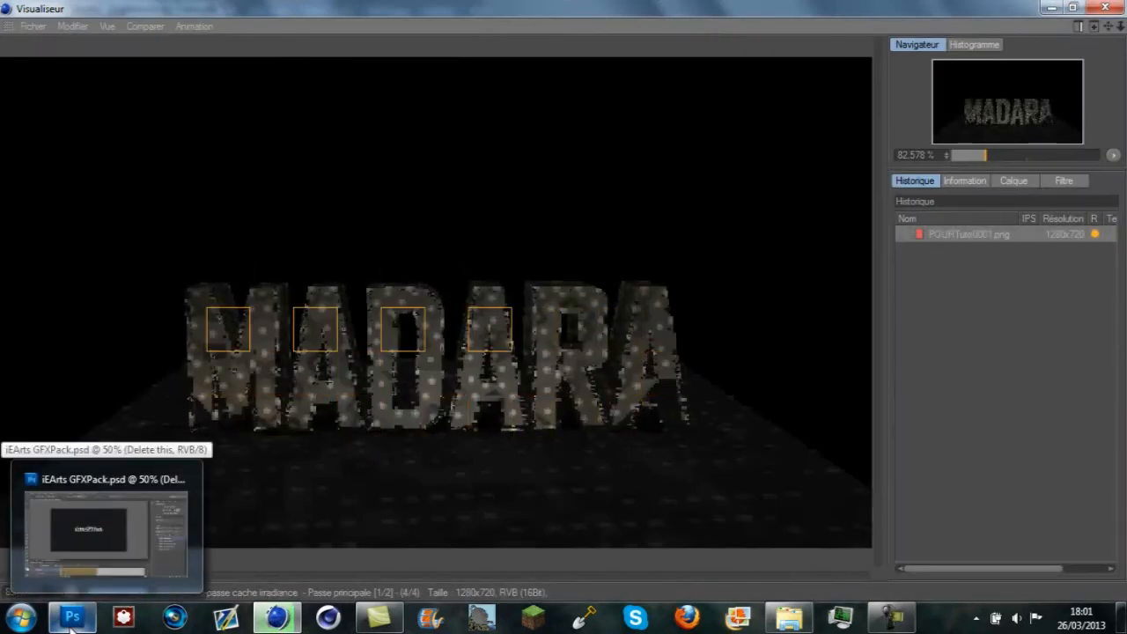
click(72, 622)
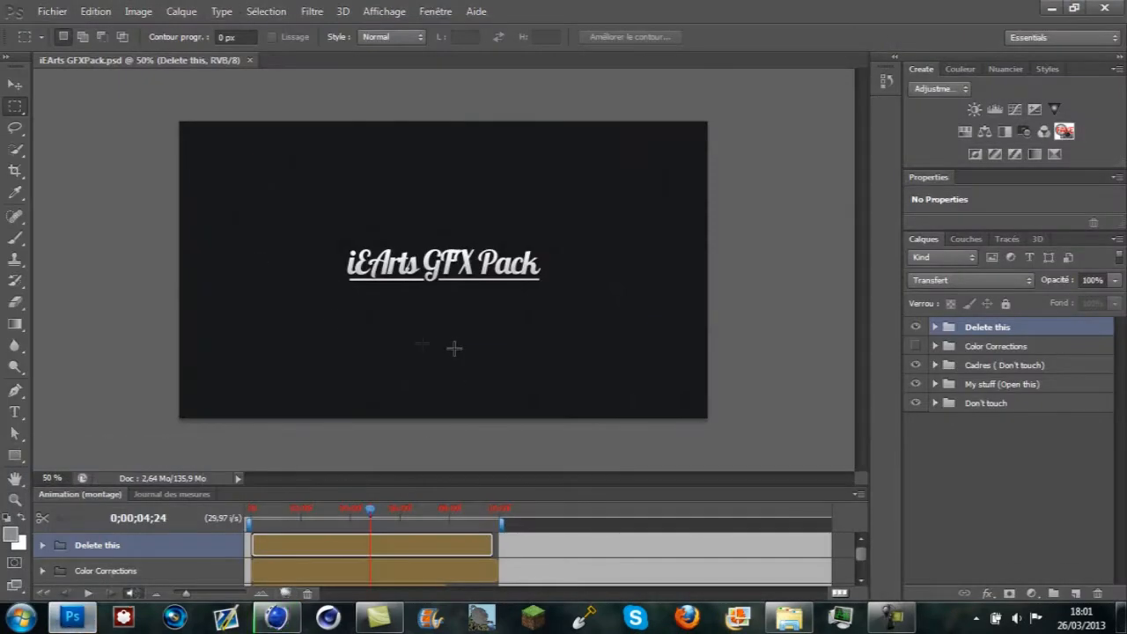
click(284, 621)
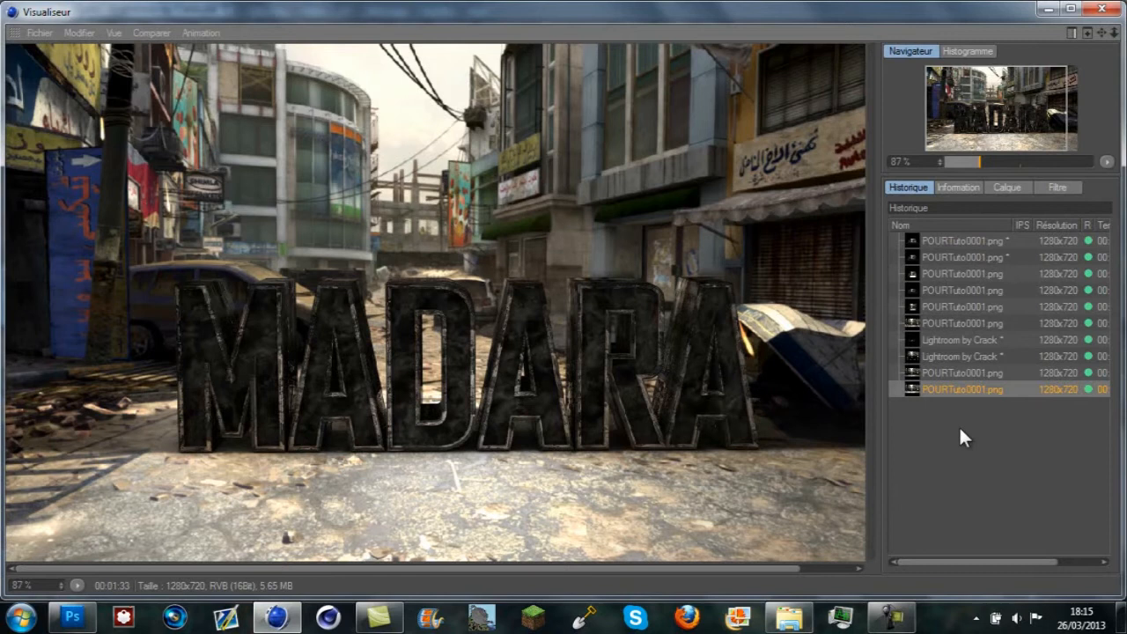
click(892, 616)
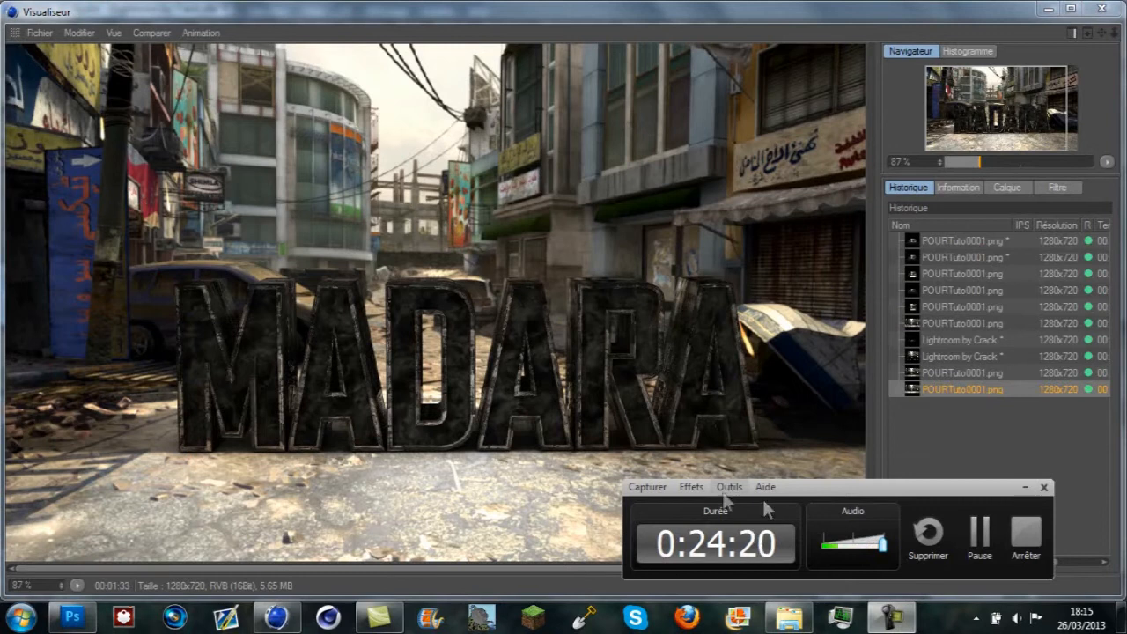
click(1022, 489)
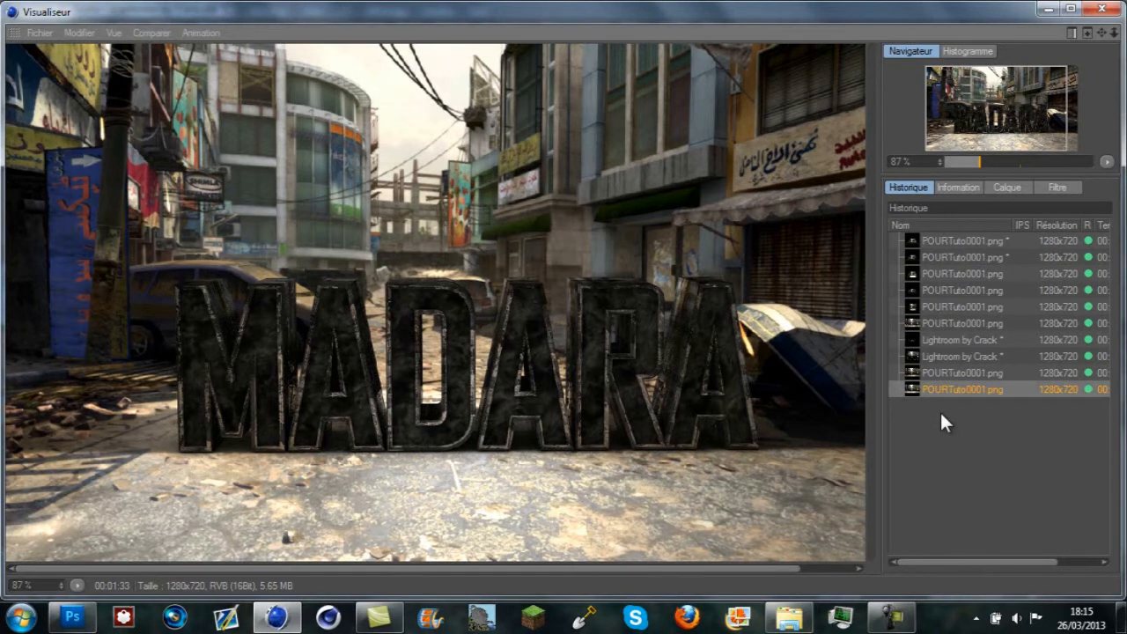
- Compare the earlier test renders in the render history with the latest POURTuto0001.png, checking the lighting and shadows around MADARA
click(979, 240)
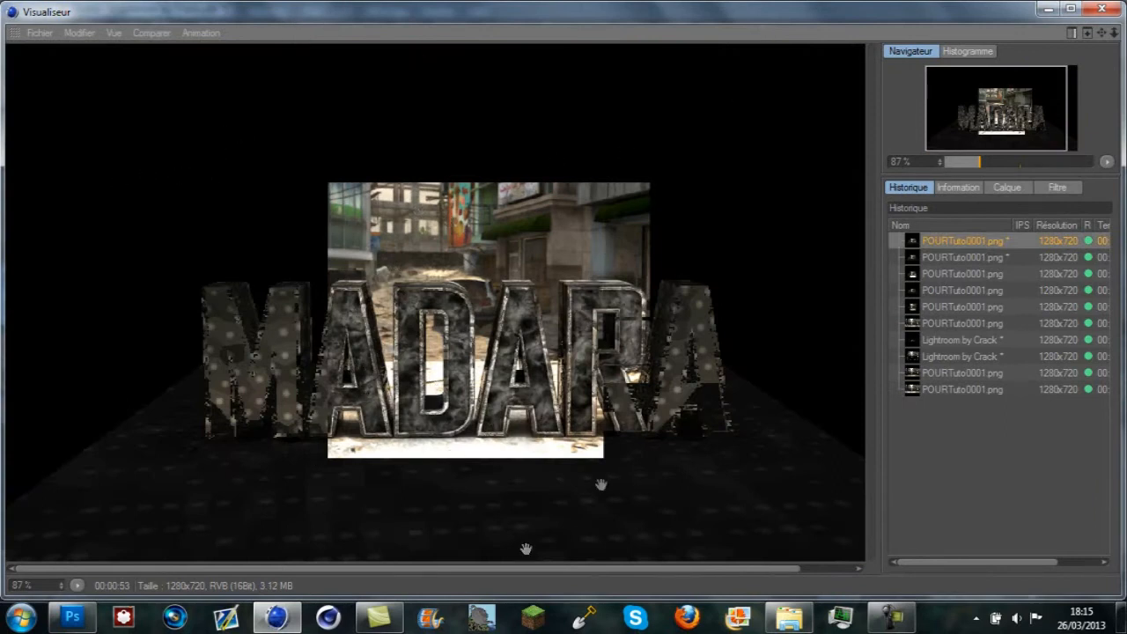
click(941, 257)
click(940, 306)
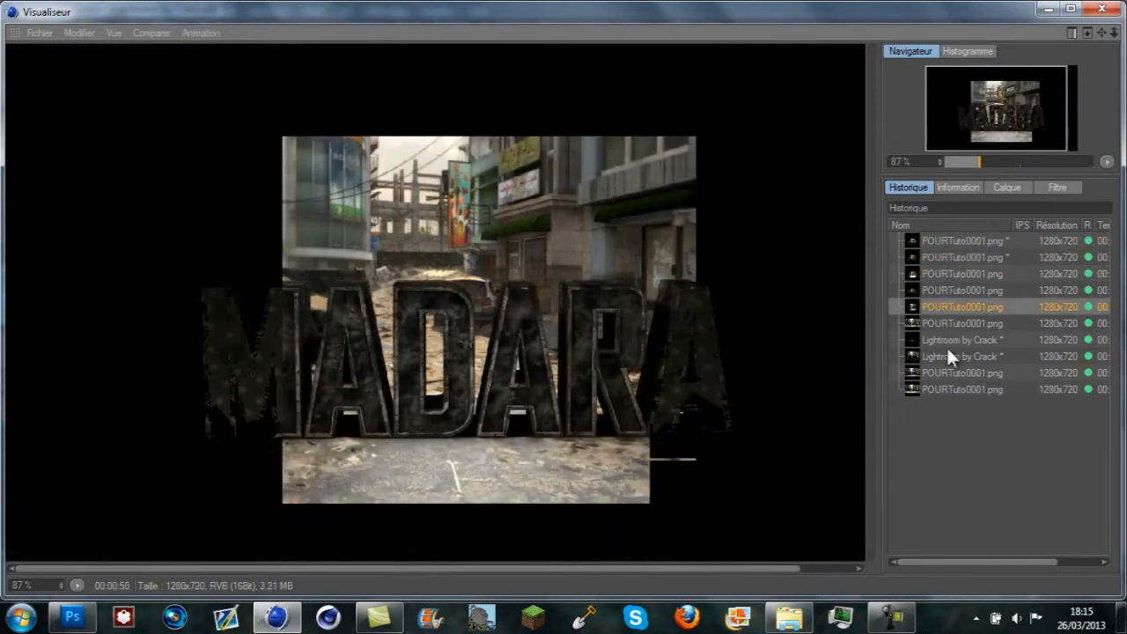
click(947, 325)
click(943, 338)
click(945, 354)
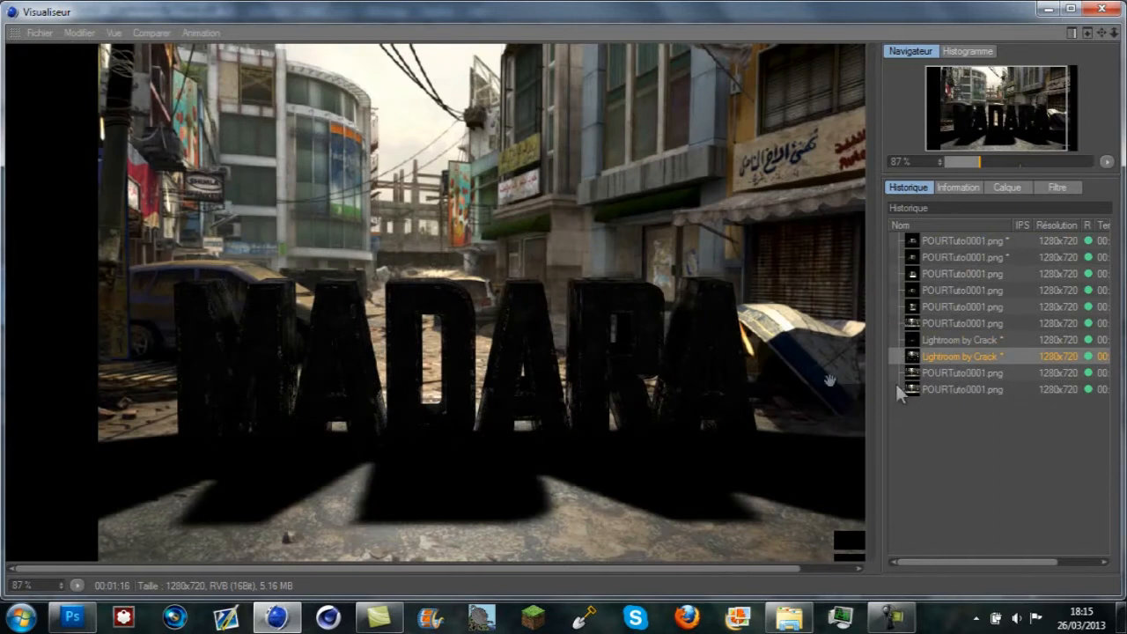
click(967, 372)
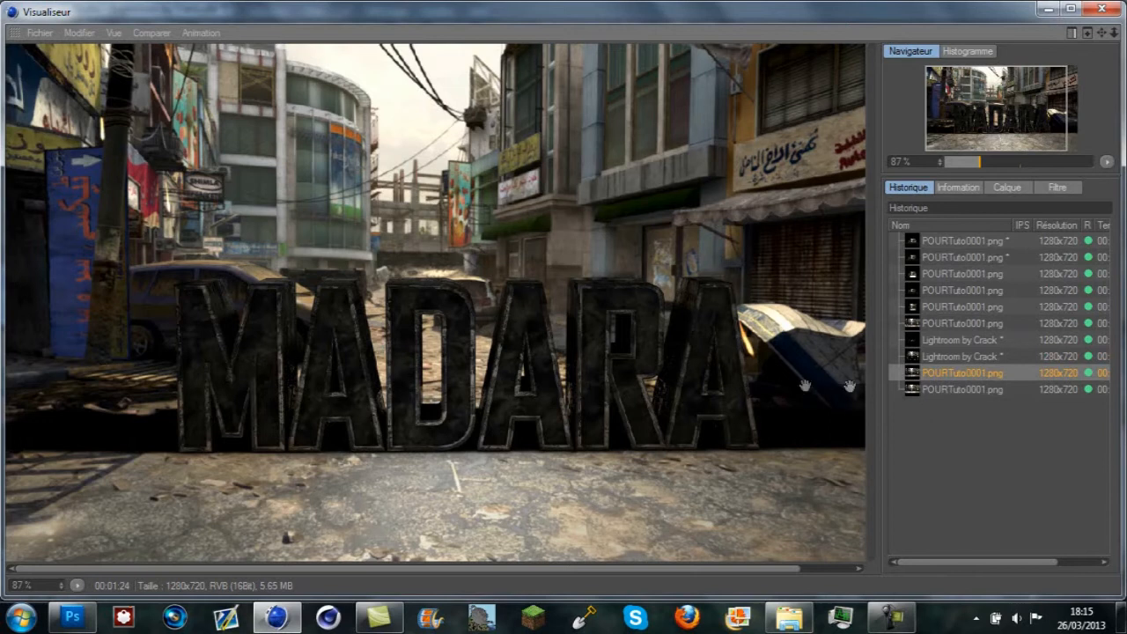
click(985, 389)
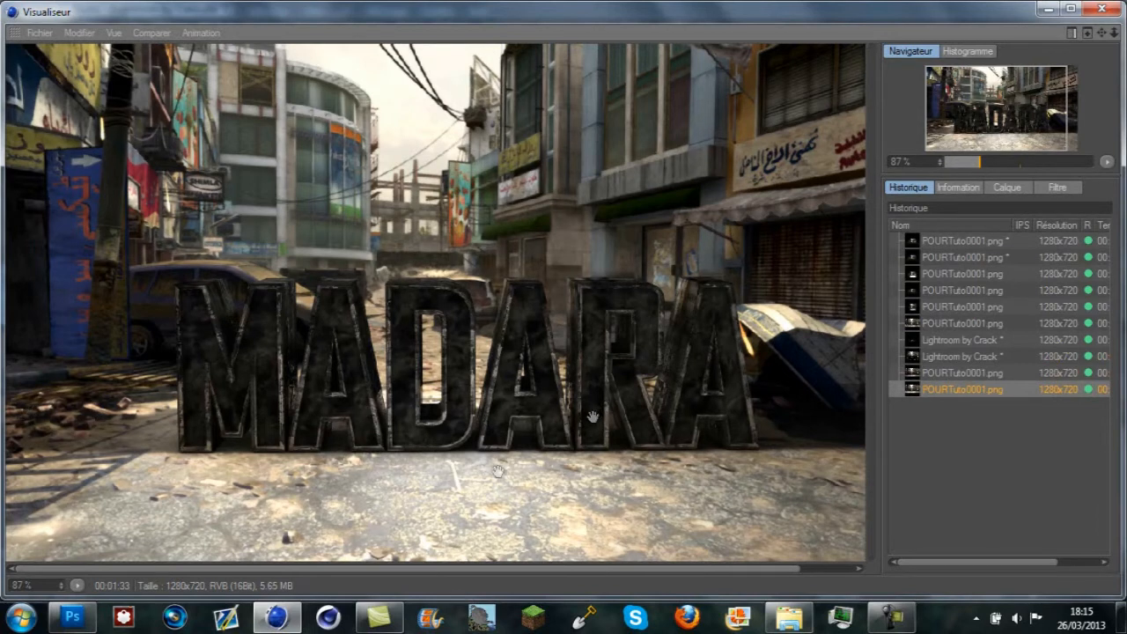
- Switch to Photoshop and open the rendered image POURTuto0001 from the Mes images folder
click(72, 617)
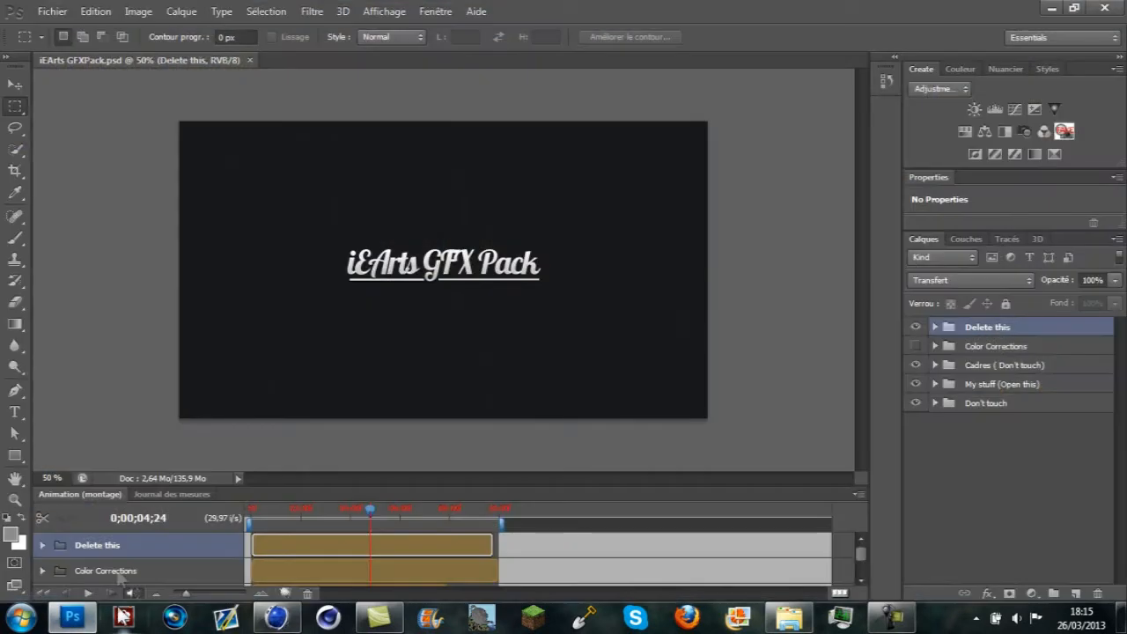
click(44, 8)
click(55, 46)
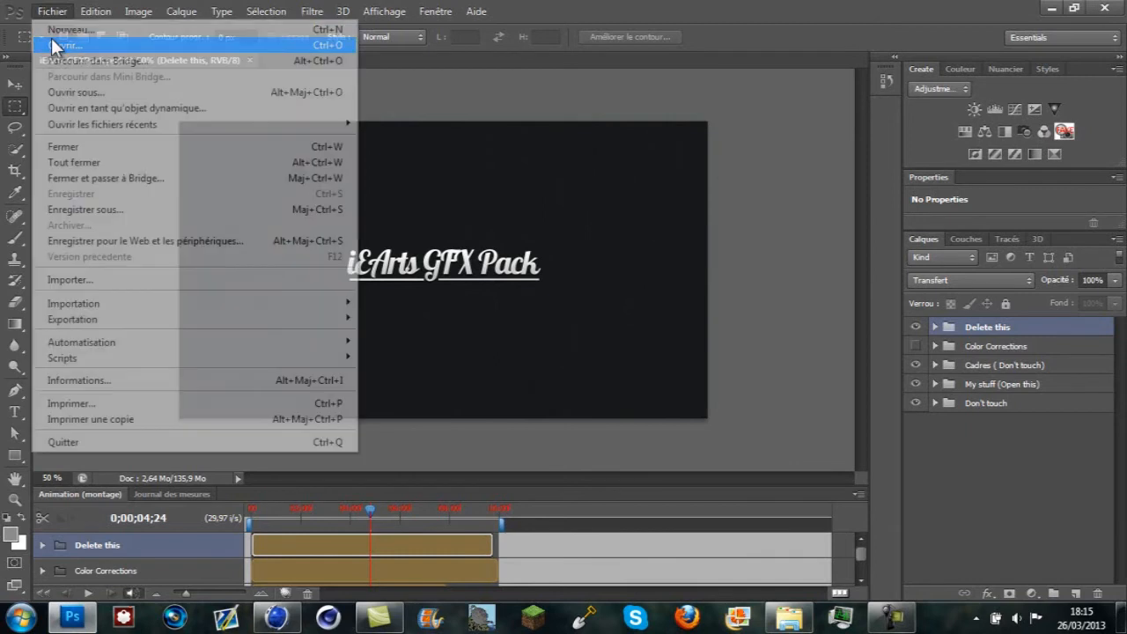
scroll(625, 281, down, 15)
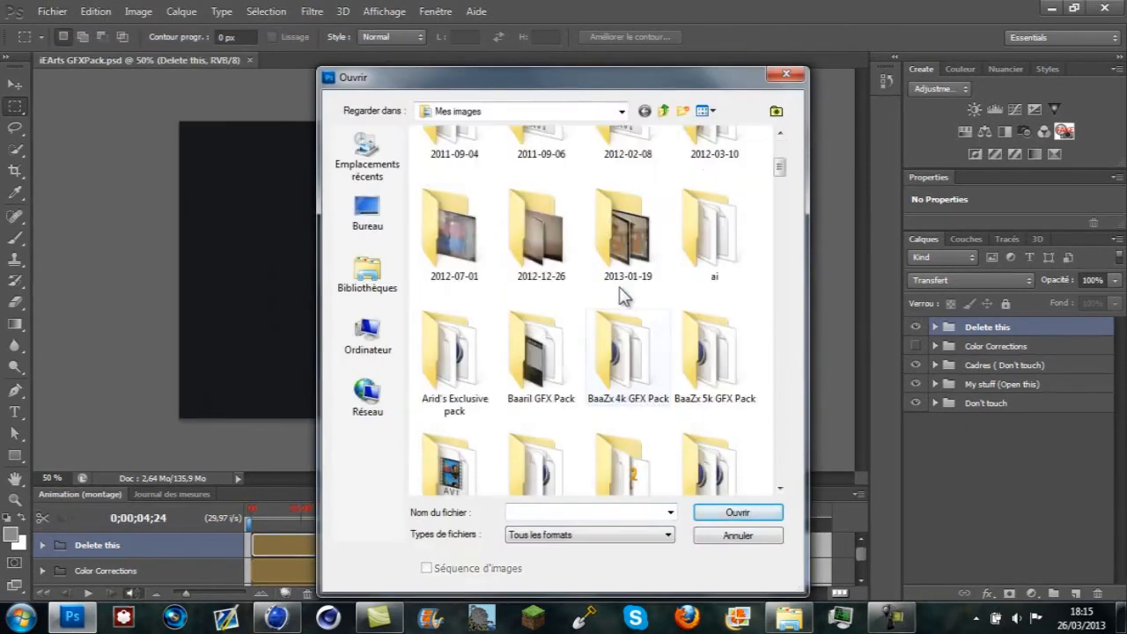
scroll(621, 312, down, 5)
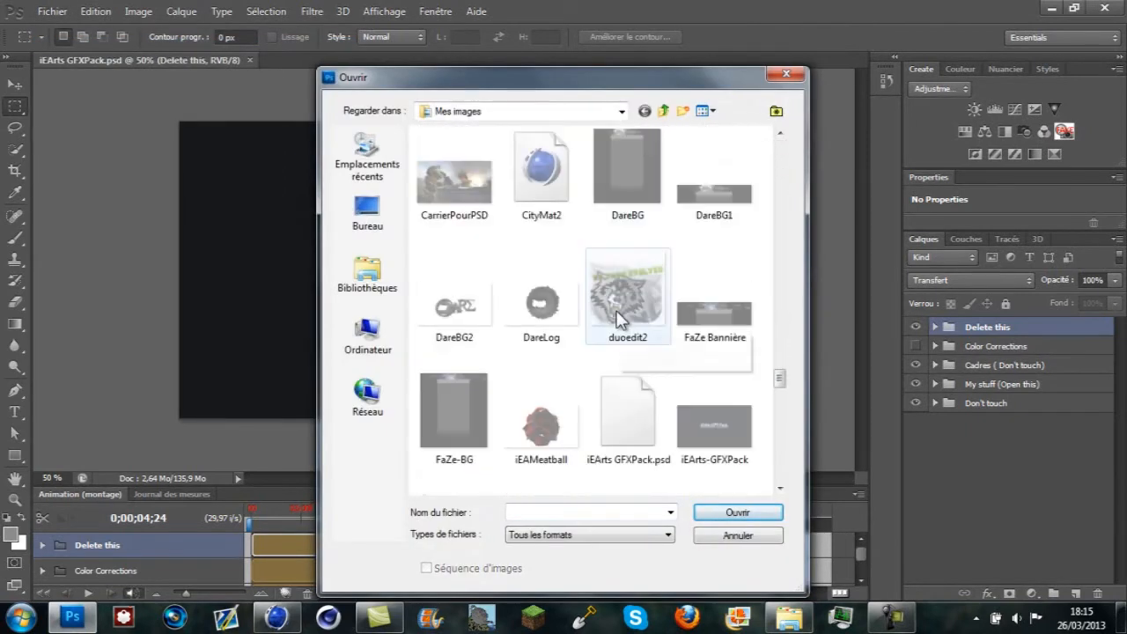
scroll(622, 317, down, 5)
scroll(621, 319, down, 5)
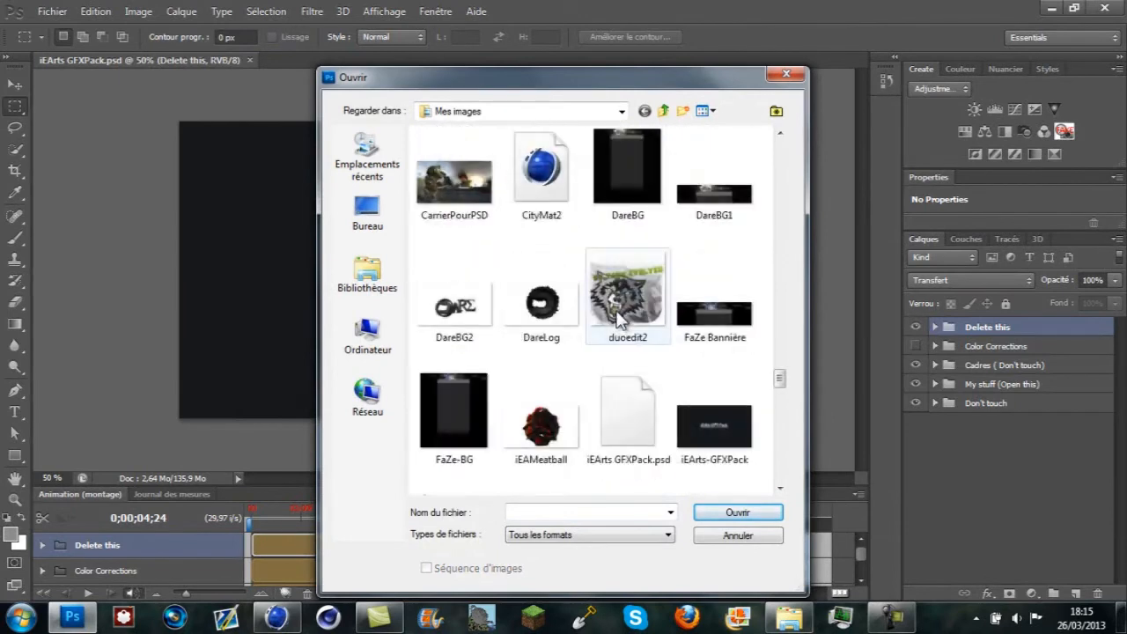
scroll(620, 323, up, 2)
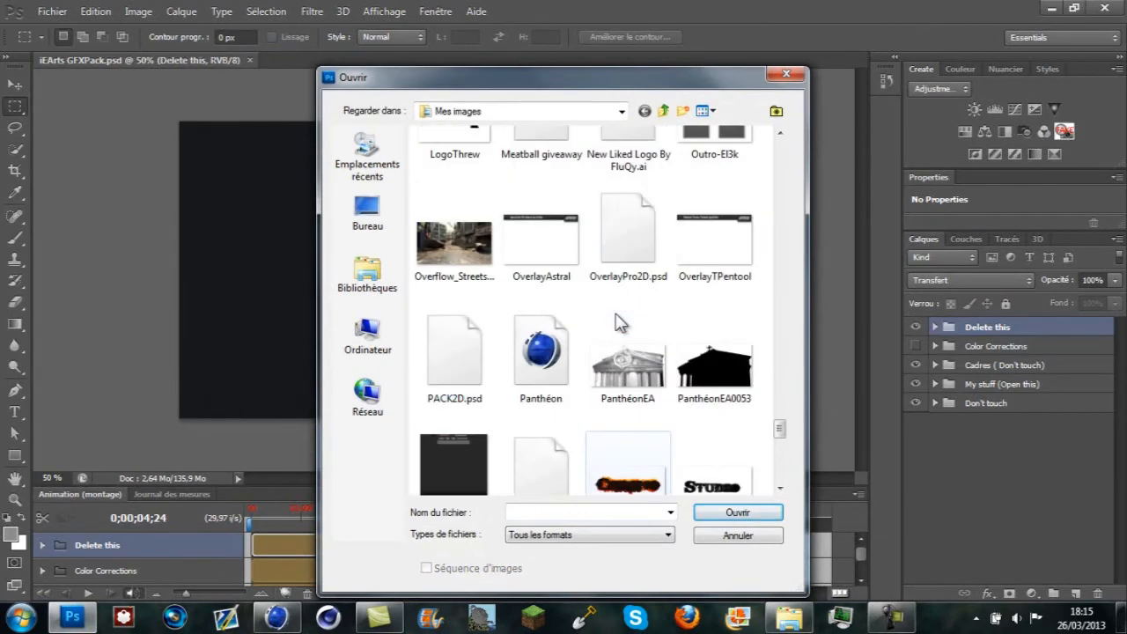
scroll(627, 319, down, 2)
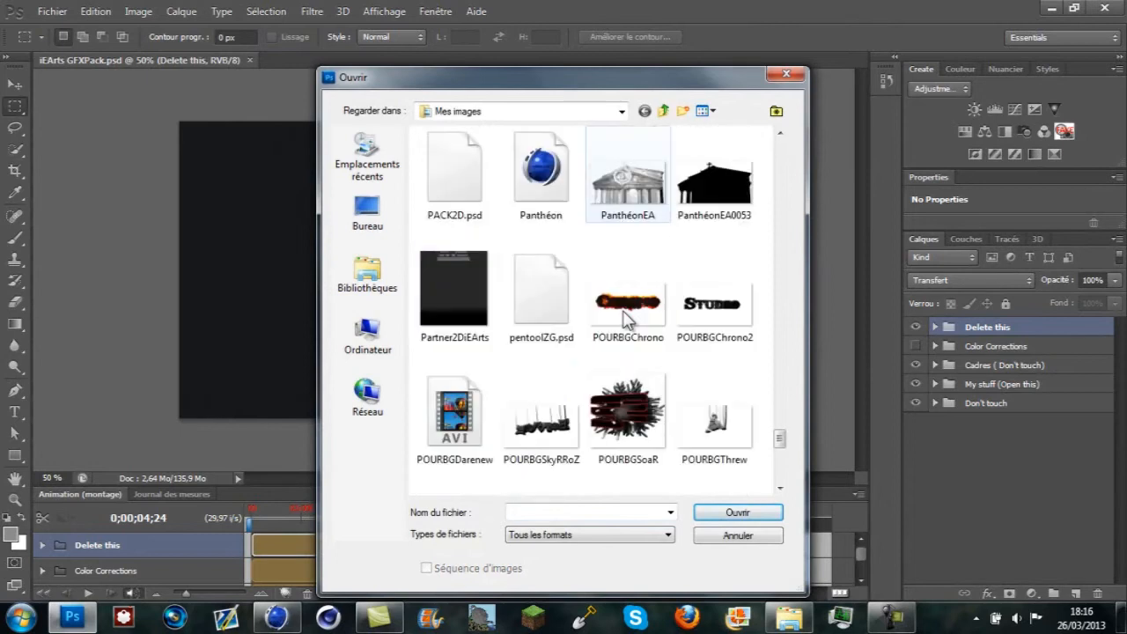
scroll(627, 318, down, 6)
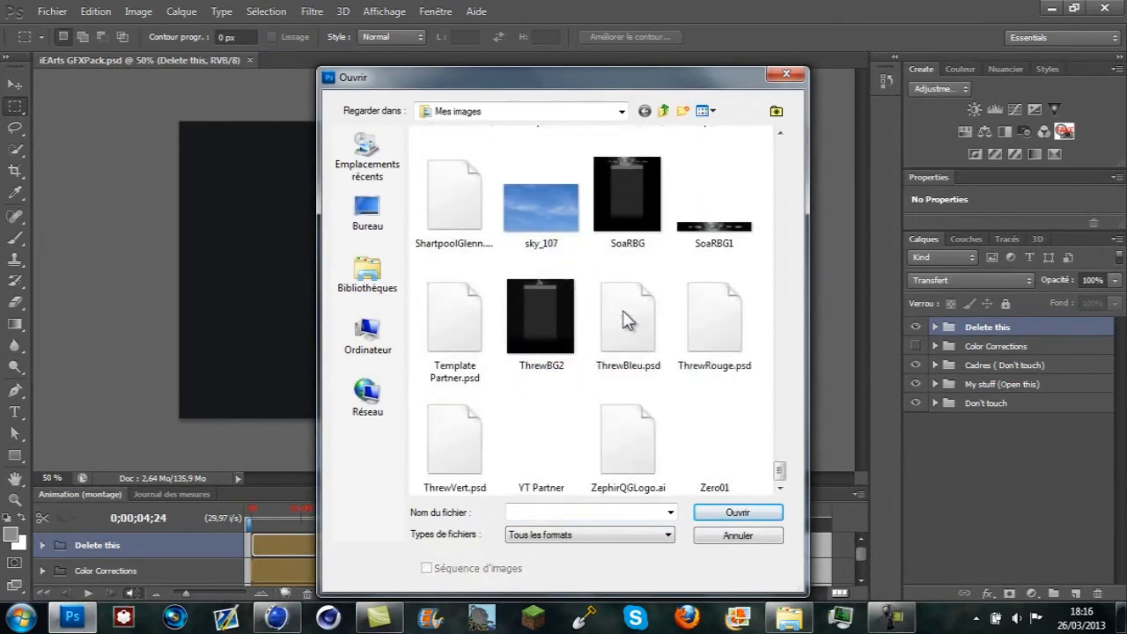
scroll(626, 318, up, 2)
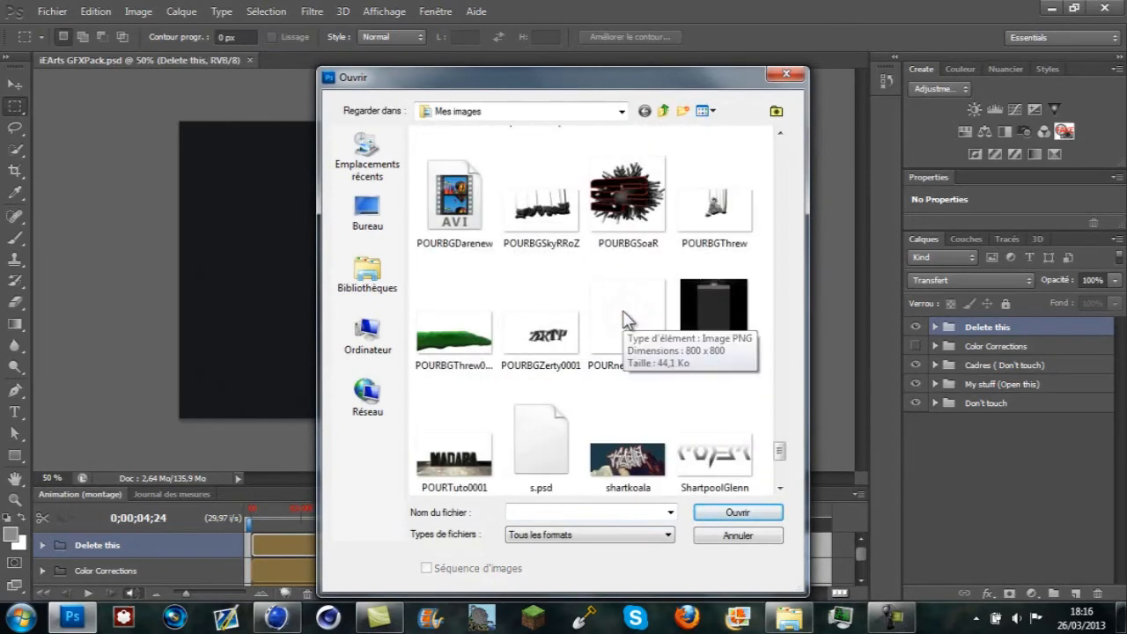
click(459, 444)
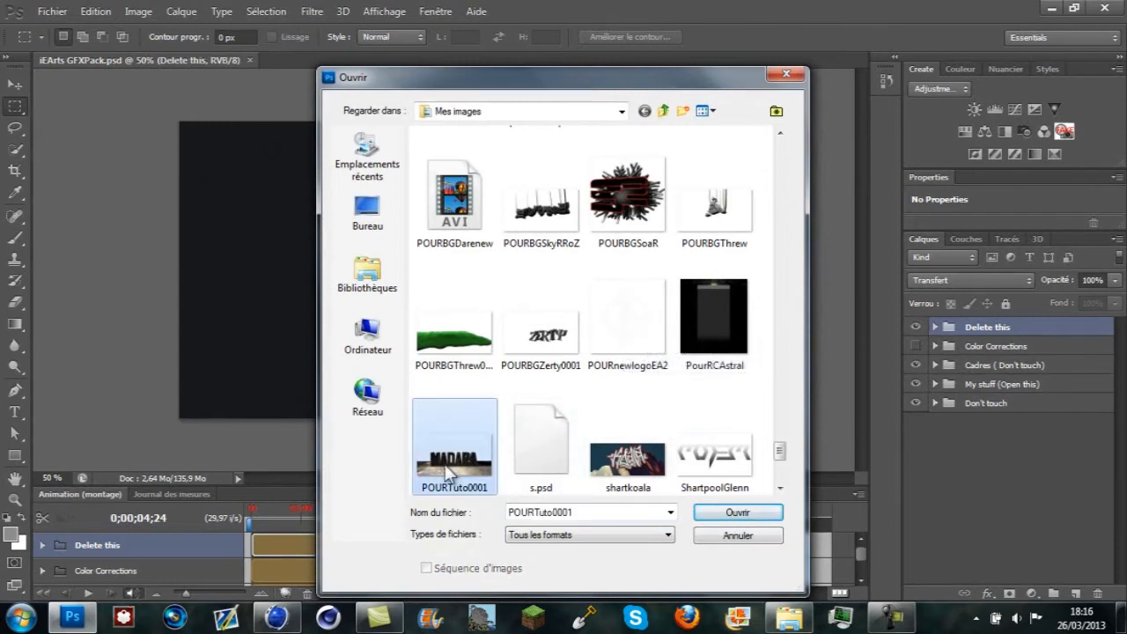
click(713, 516)
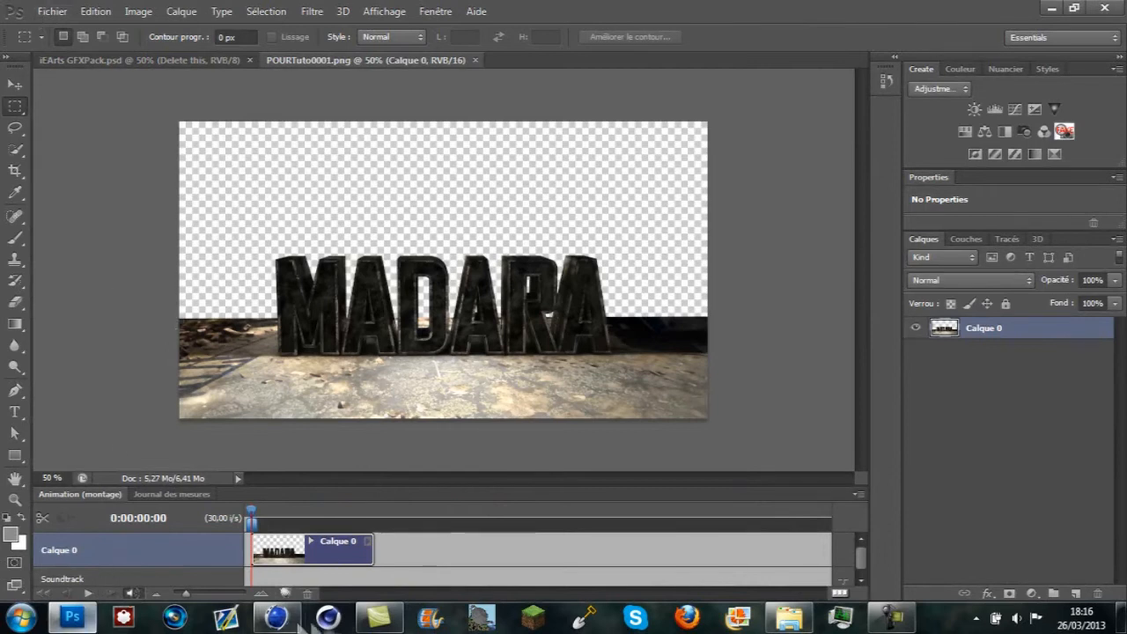
click(276, 617)
click(276, 617)
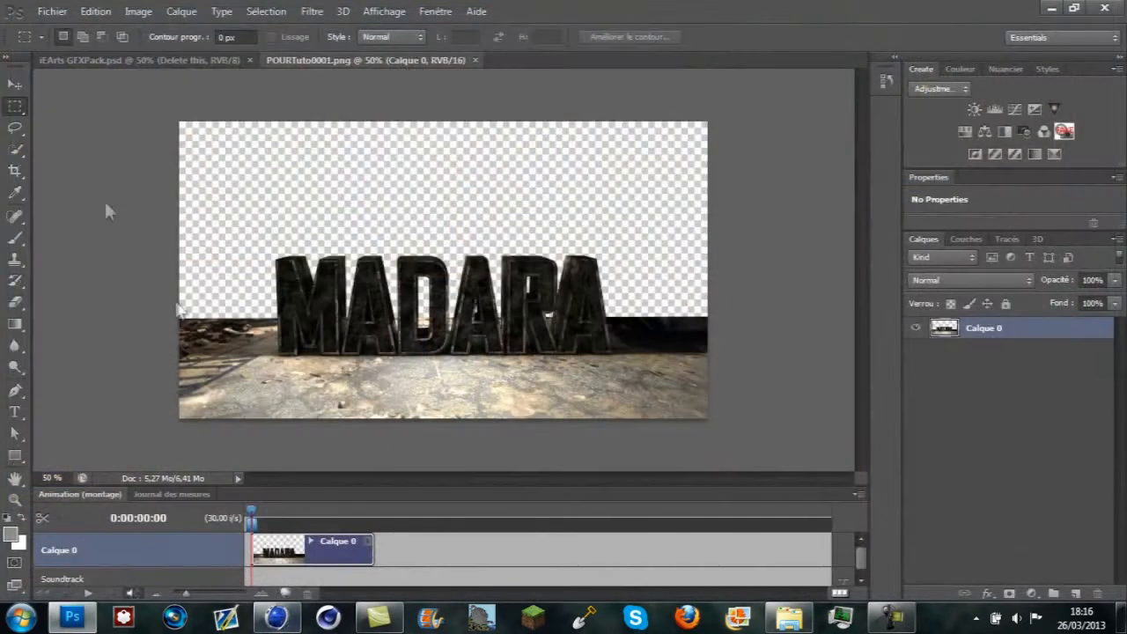
- Import the Overflow_Streets_BOII photo from Mes images into POURTuto0001 and move its layer below Calque 0
click(53, 10)
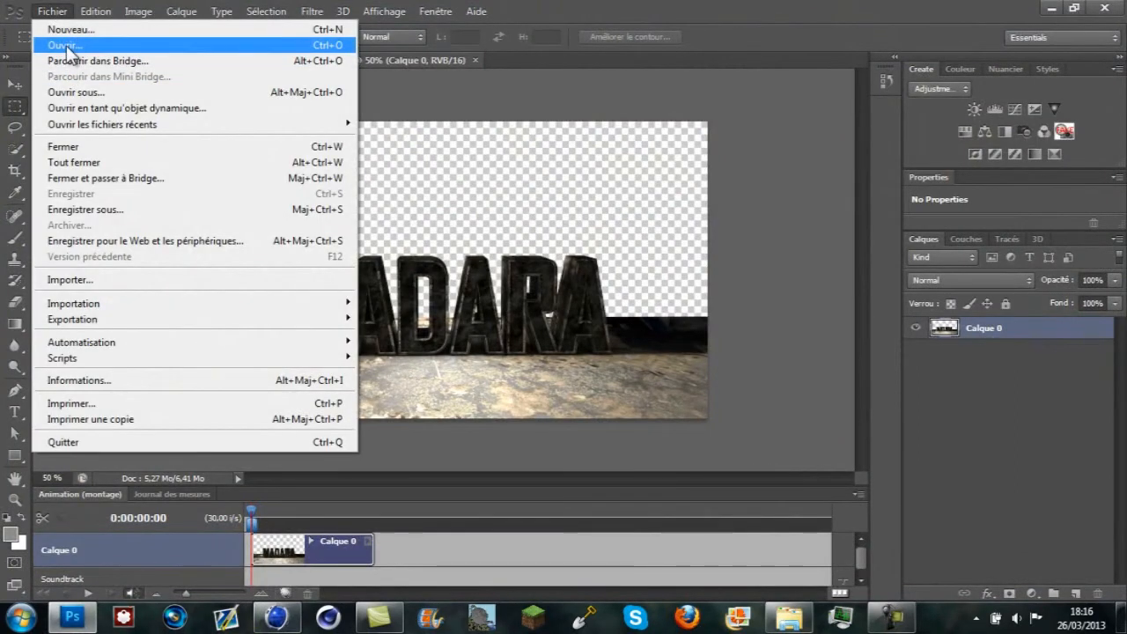
click(79, 279)
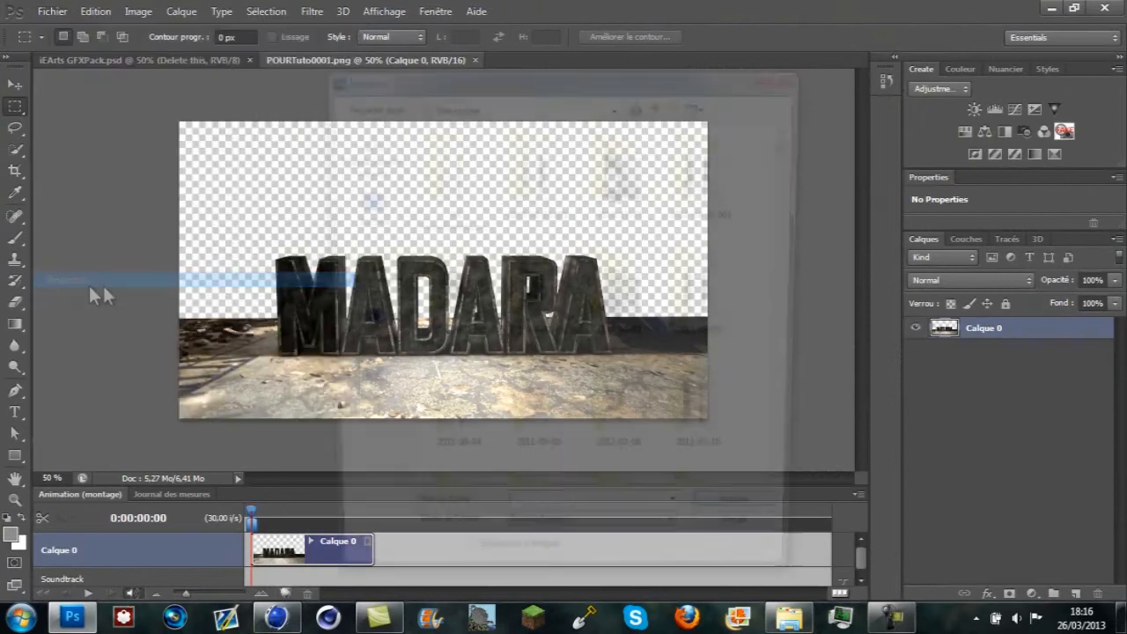
scroll(511, 306, down, 10)
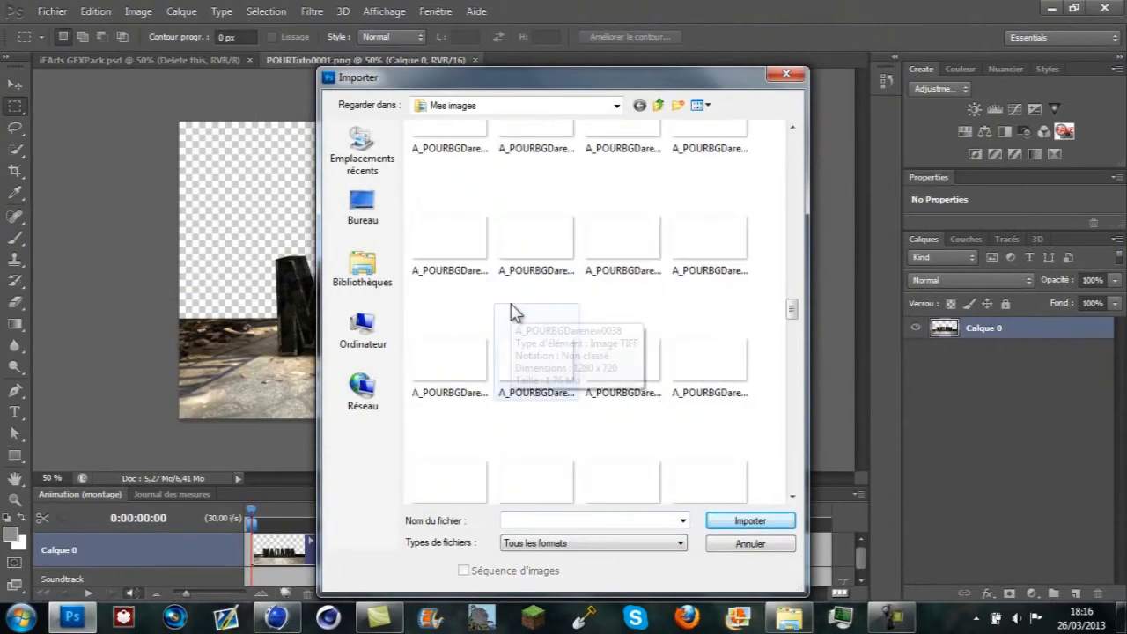
scroll(513, 306, down, 5)
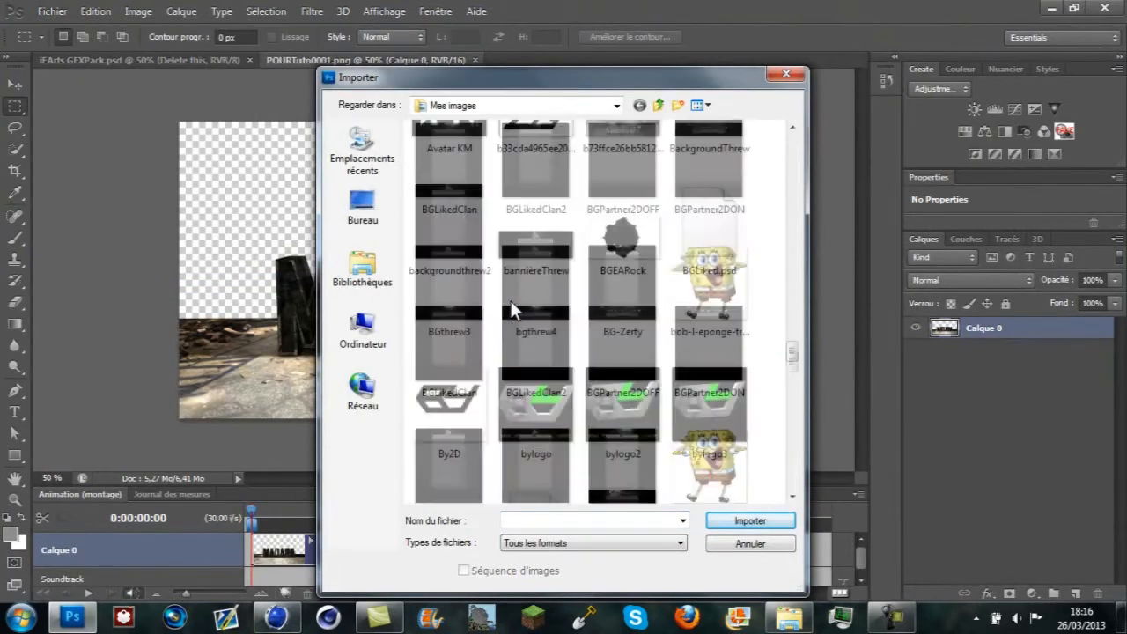
scroll(515, 307, up, 3)
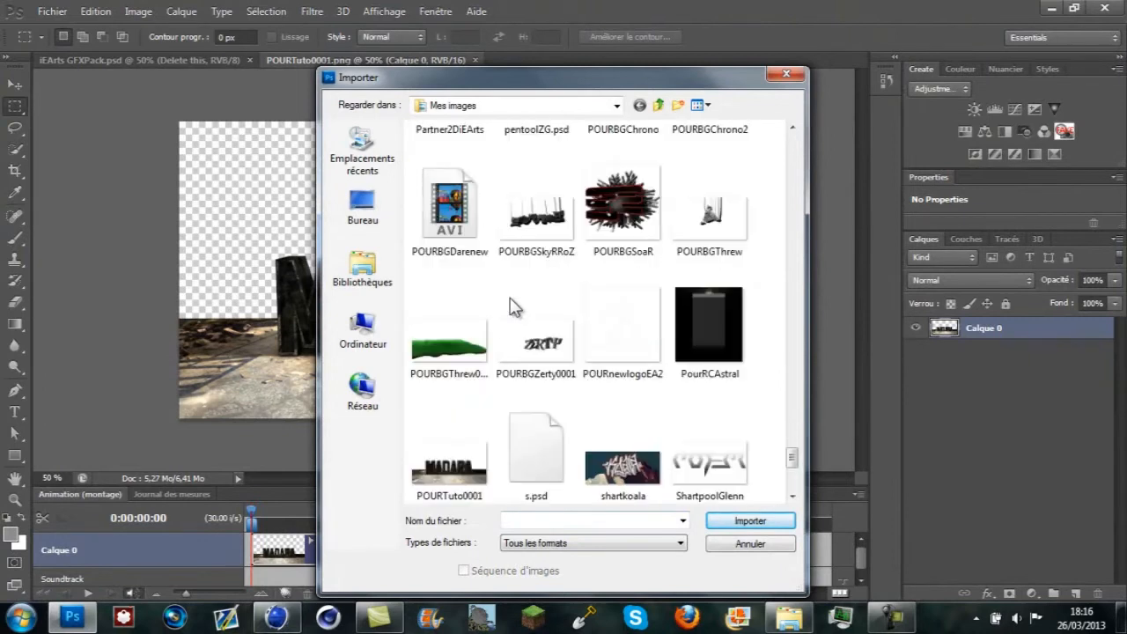
scroll(511, 307, up, 2)
click(459, 231)
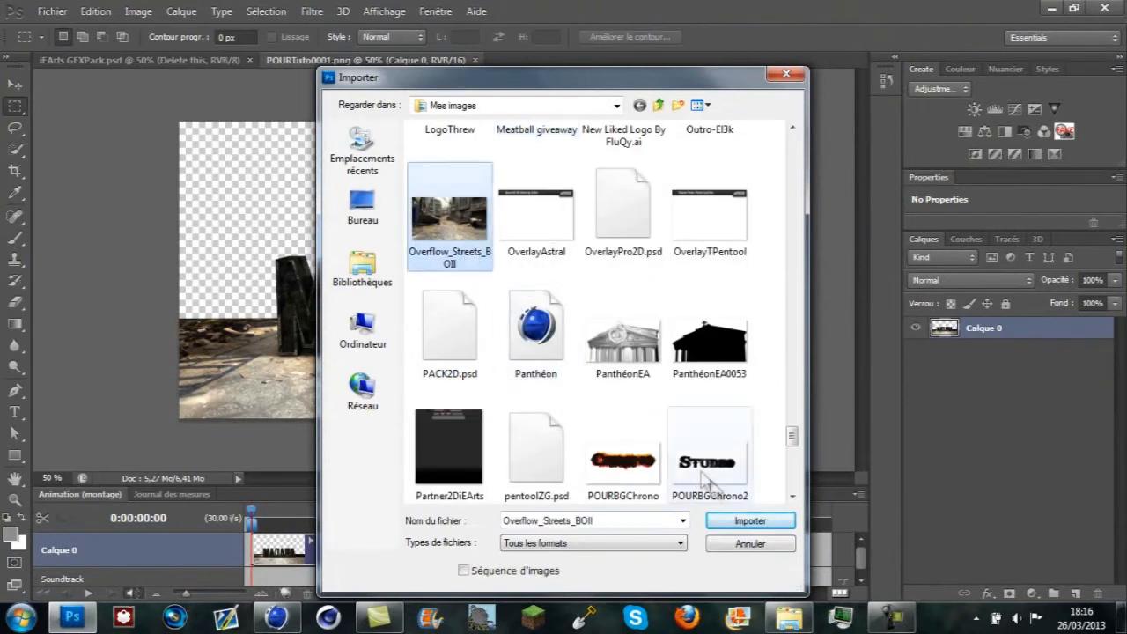
click(737, 524)
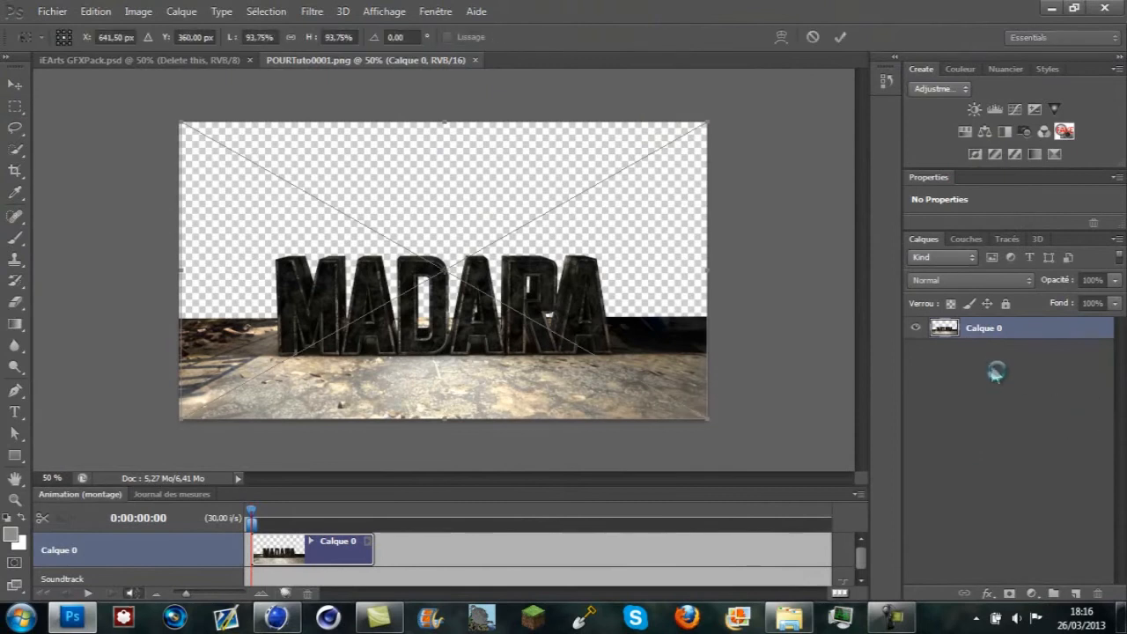
right_click(486, 227)
click(508, 236)
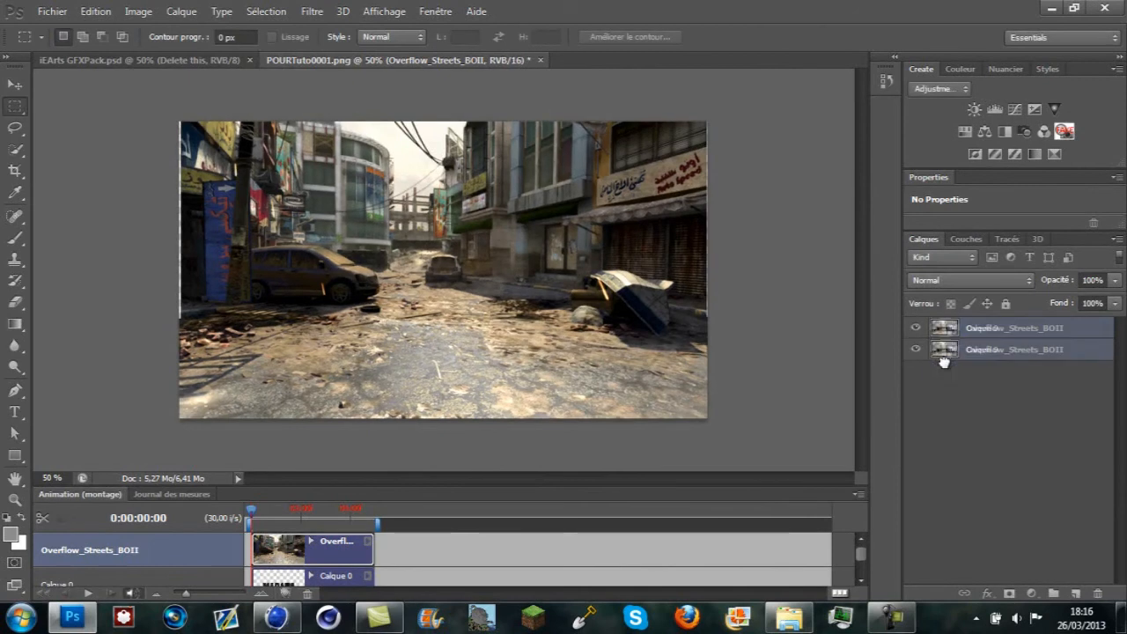
drag(944, 360, 944, 361)
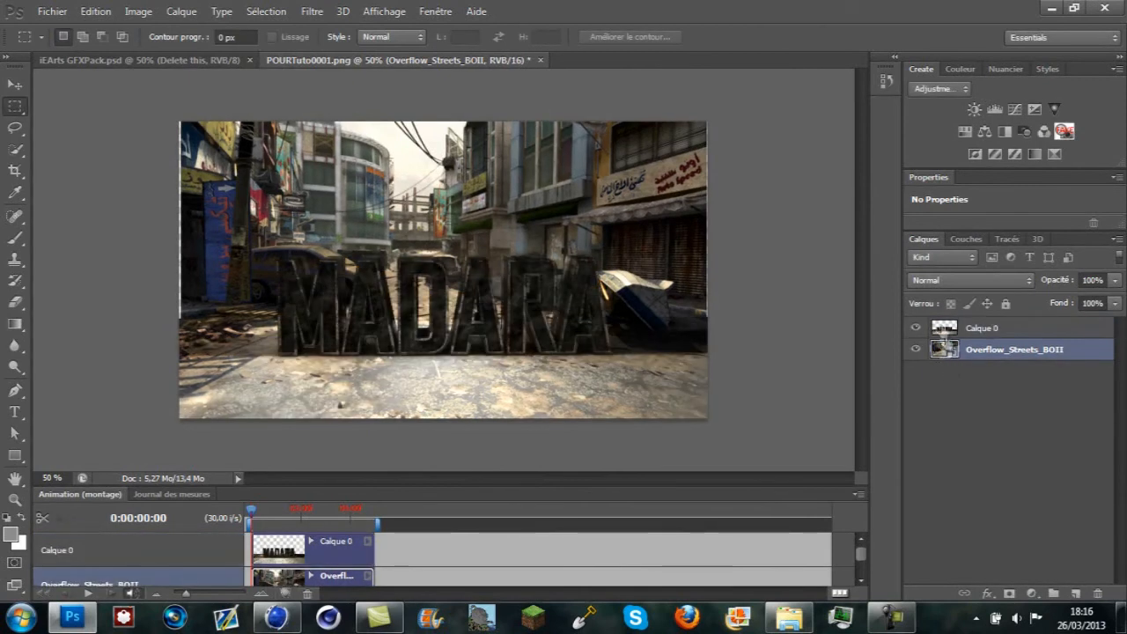
click(942, 329)
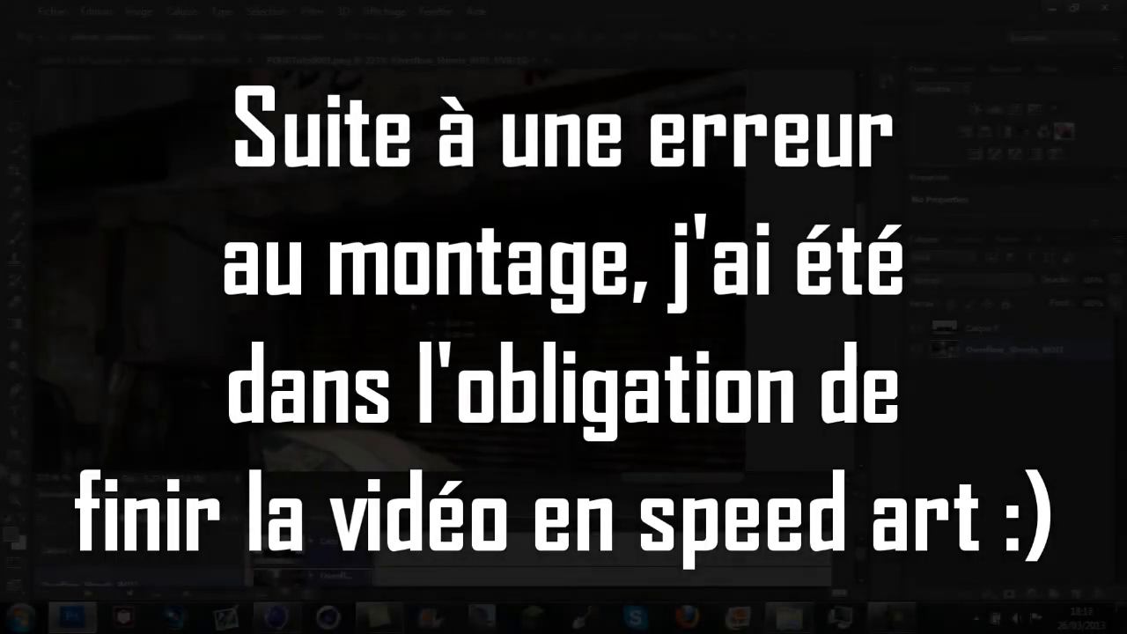
- Create a new layer, Calque 1, above the MADARA render layer
mouse_move(601, 357)
mouse_down()
mouse_move(688, 324)
mouse_move(392, 295)
mouse_up()
click(181, 11)
mouse_move(198, 29)
click(413, 29)
click(749, 185)
- Try a soft white brush stroke on Calque 1 beside the last letter, with a different blending mode
click(15, 239)
click(1003, 281)
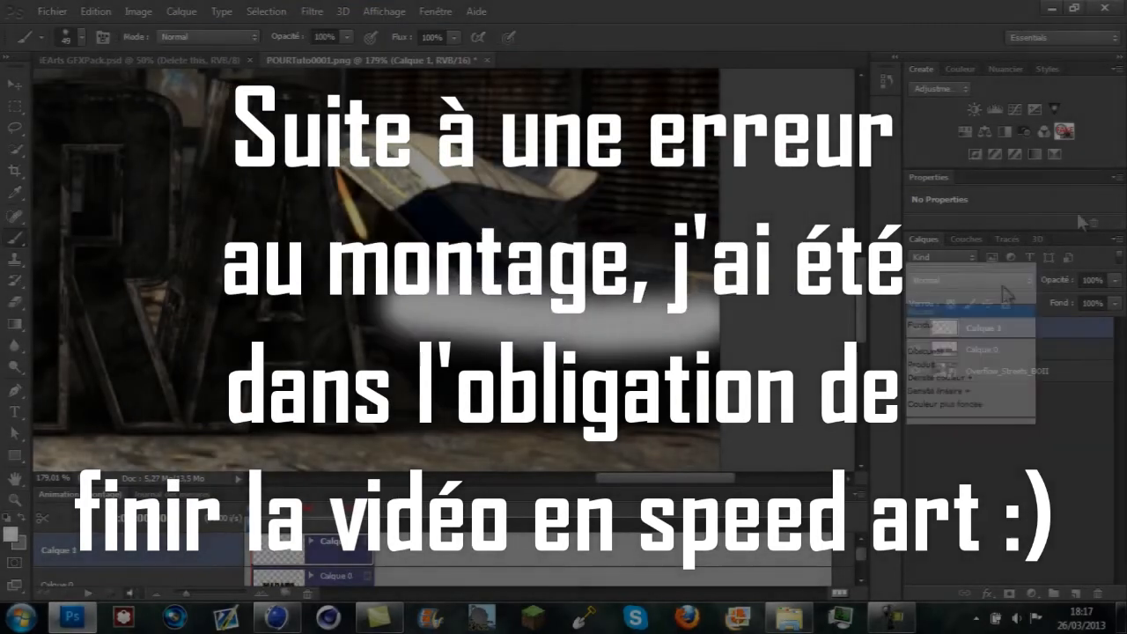
click(957, 209)
- Delete the Pinceau state from the document history
click(887, 81)
click(715, 106)
click(856, 160)
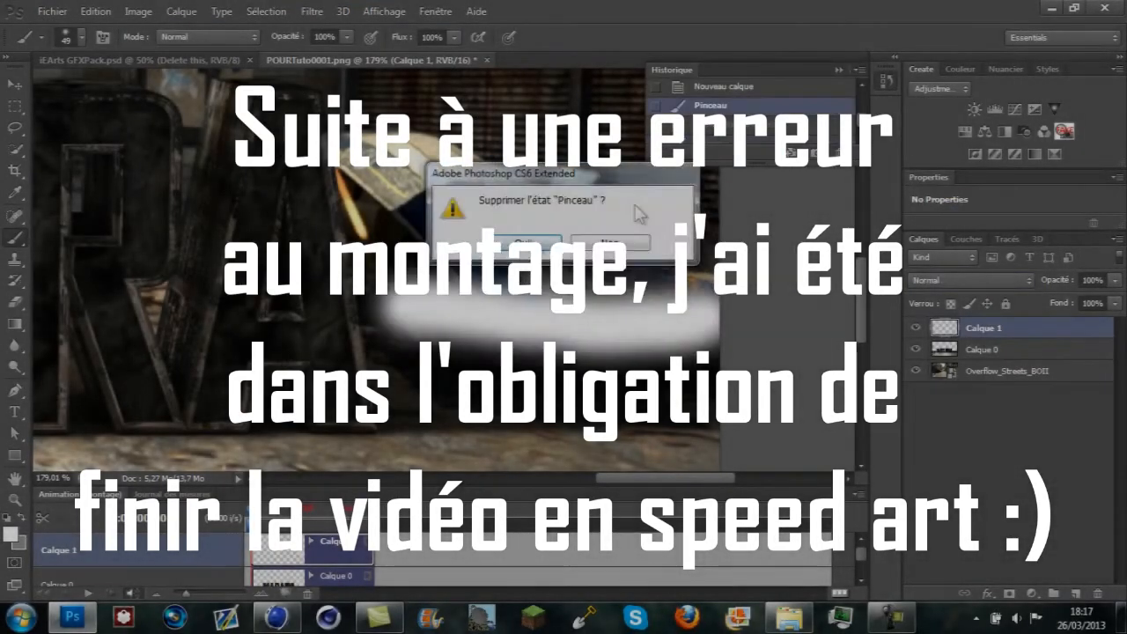
click(539, 243)
click(887, 81)
- Choose the Smudge tool, open its brush options, and return to an overall view of the composition
click(15, 479)
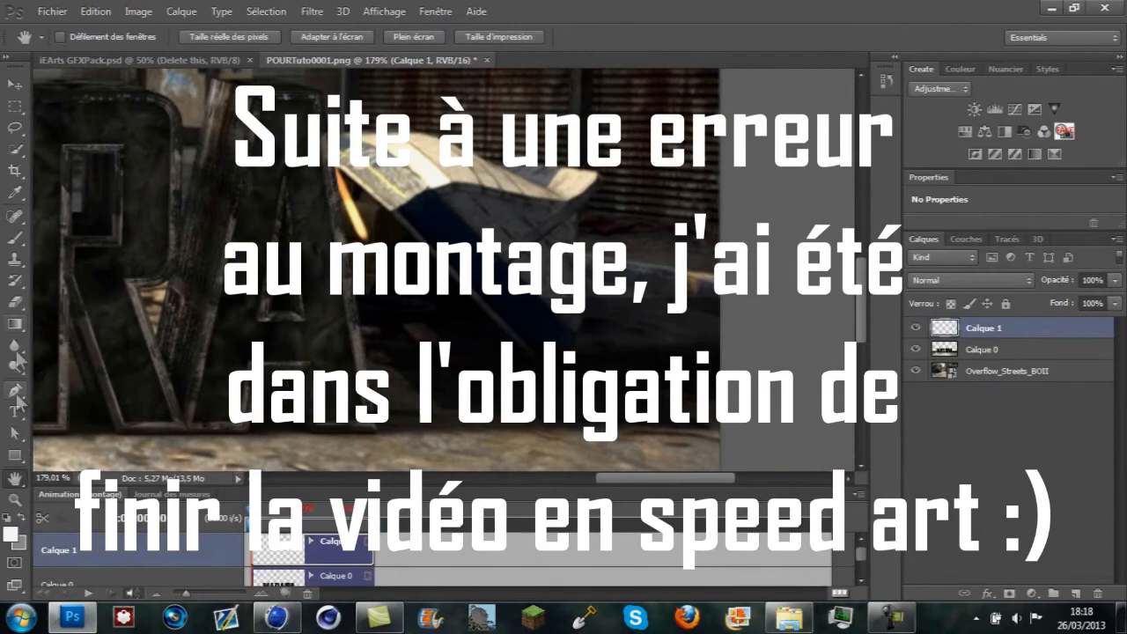
right_click(15, 367)
right_click(15, 345)
click(83, 375)
click(75, 37)
click(15, 499)
mouse_move(458, 220)
mouse_down()
mouse_move(343, 198)
mouse_move(376, 183)
mouse_up()
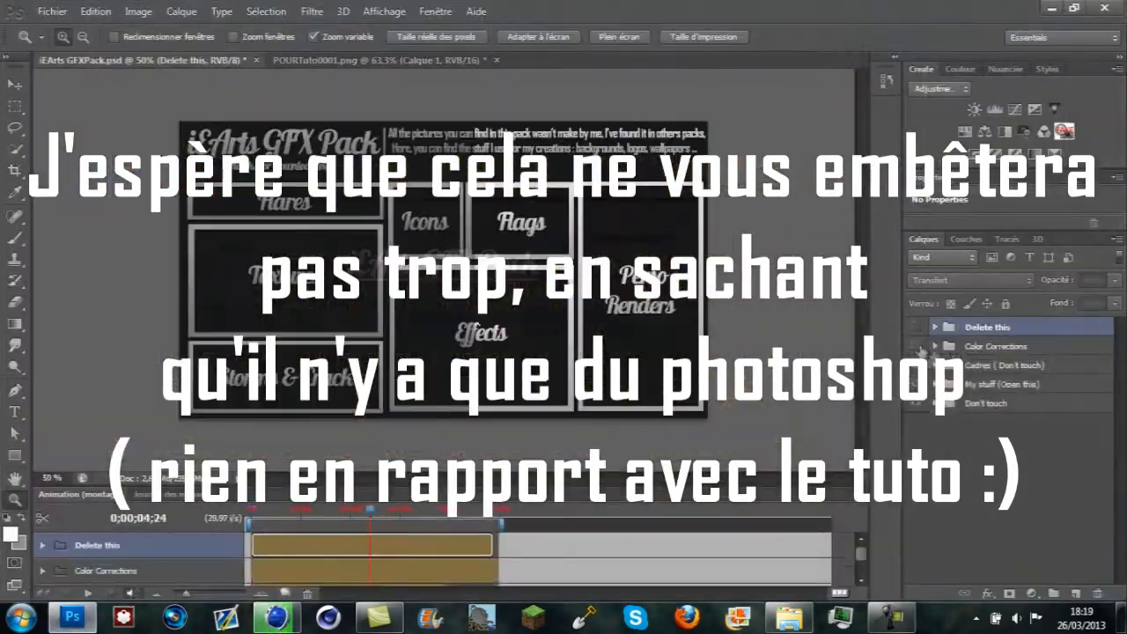
- Bring the CC Orange color correction group from iEArts GFXPack into POURTuto0001 and set its opacity to 57%
click(679, 197)
click(509, 251)
click(915, 326)
click(984, 326)
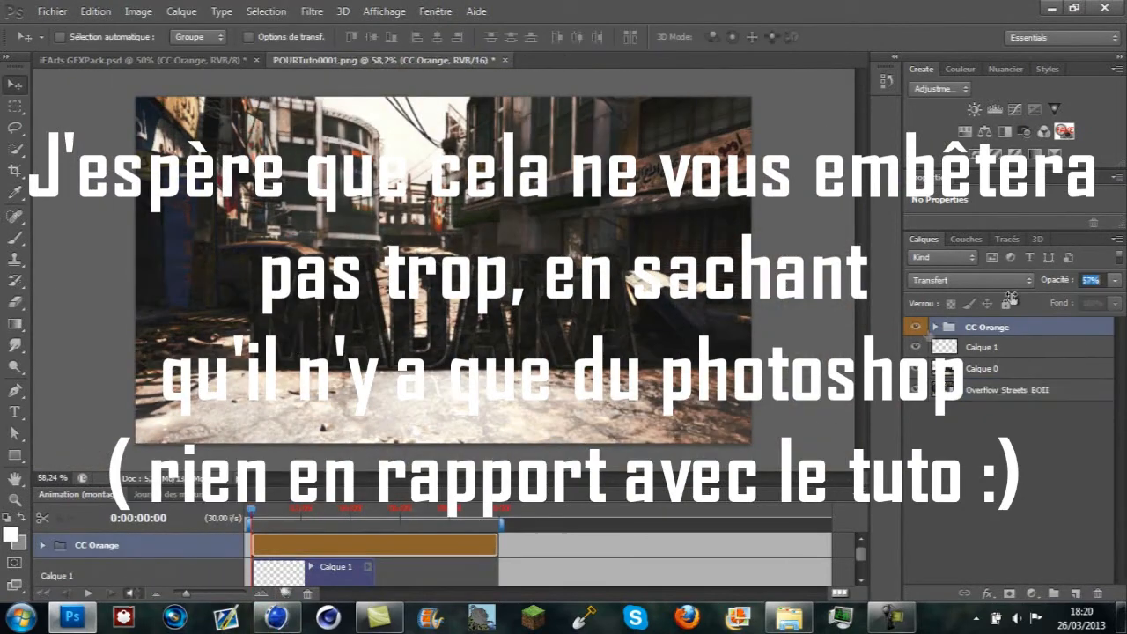
- Paint soft white brush strokes on Calque 1 along the base of the first MADARA letters, using Incrustation blending
click(982, 346)
click(15, 237)
drag(260, 359, 311, 359)
drag(338, 354, 374, 349)
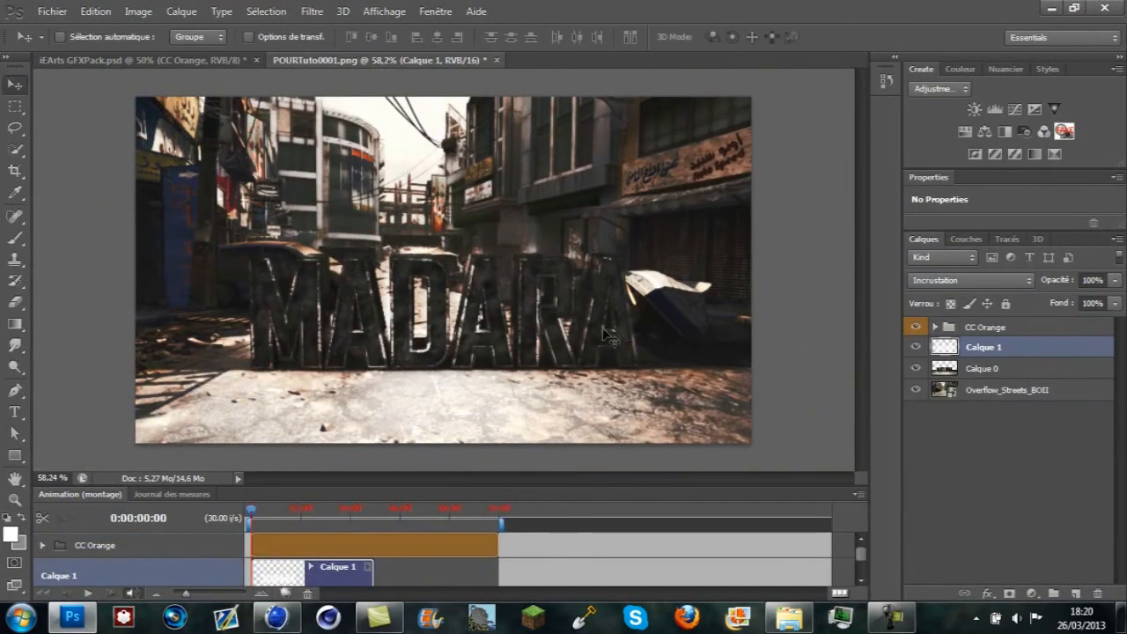
click(58, 11)
click(76, 280)
click(731, 504)
right_click(447, 316)
click(521, 544)
drag(493, 290, 493, 403)
right_click(499, 394)
click(562, 242)
right_click(499, 256)
click(599, 505)
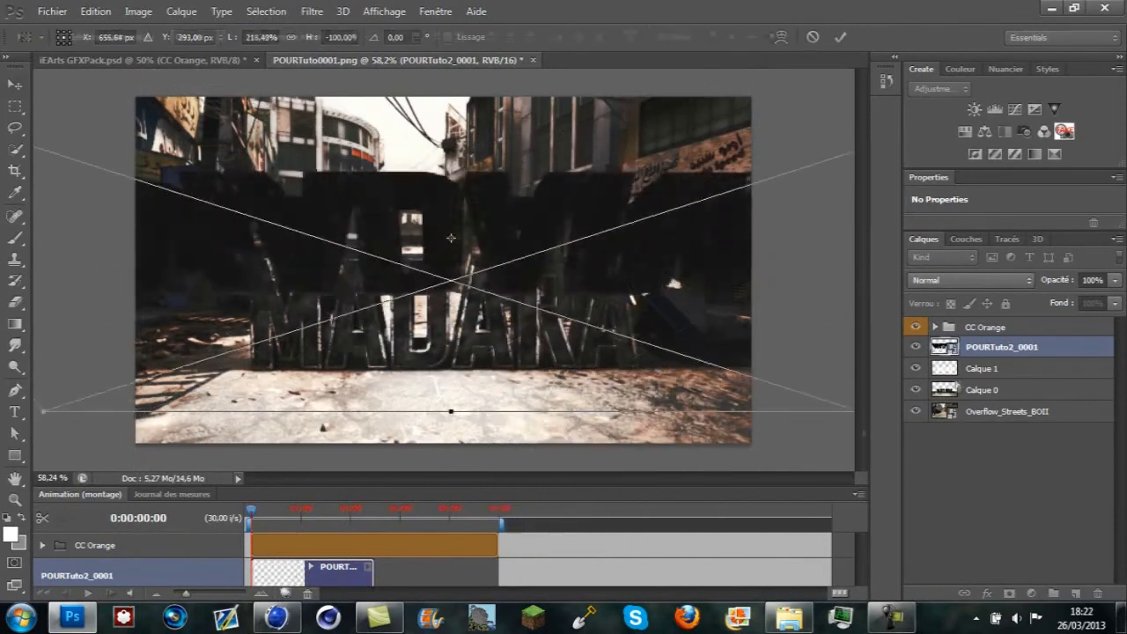
key(Escape)
- Import the POURTuto2_0001 render above Calque 1, flip it vertically and enlarge it
click(52, 11)
click(76, 280)
right_click(425, 144)
click(514, 393)
drag(753, 443, 845, 443)
key(Return)
- Transform the flipped POURTuto2_0001 copy into a slanted shadow lying on the ground in front of the MADARA letters
click(95, 11)
click(191, 302)
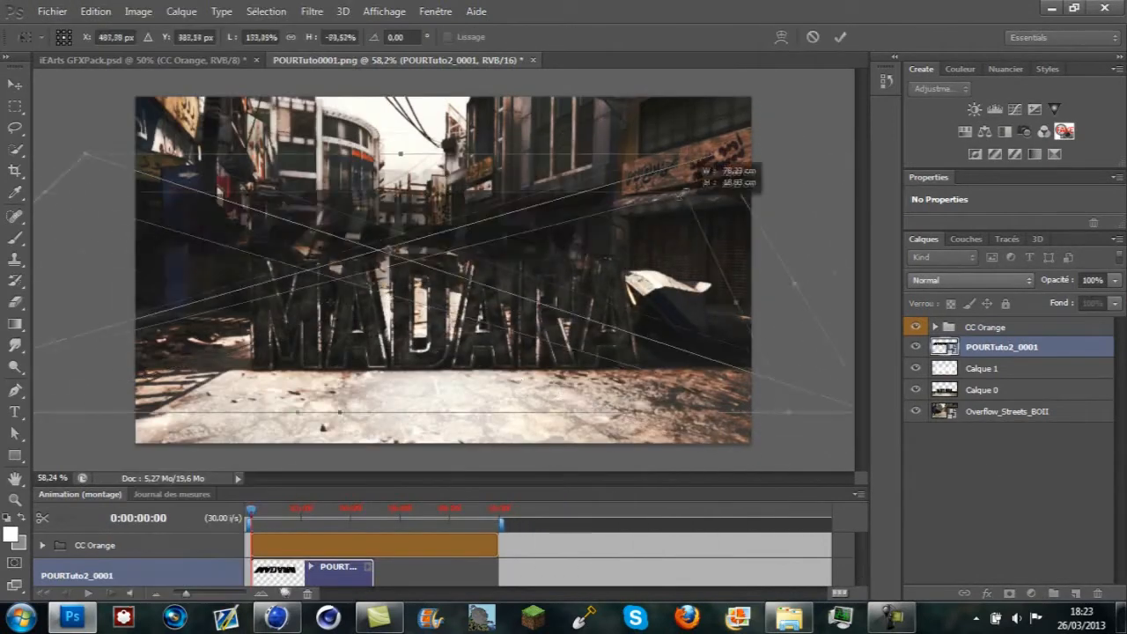
drag(455, 333, 425, 378)
key(Return)
drag(387, 413, 390, 426)
- Try an Incrustation en dégradé effect with different gradient presets on the POURTuto2_0001 shadow layer
double_click(1056, 347)
click(664, 355)
click(990, 218)
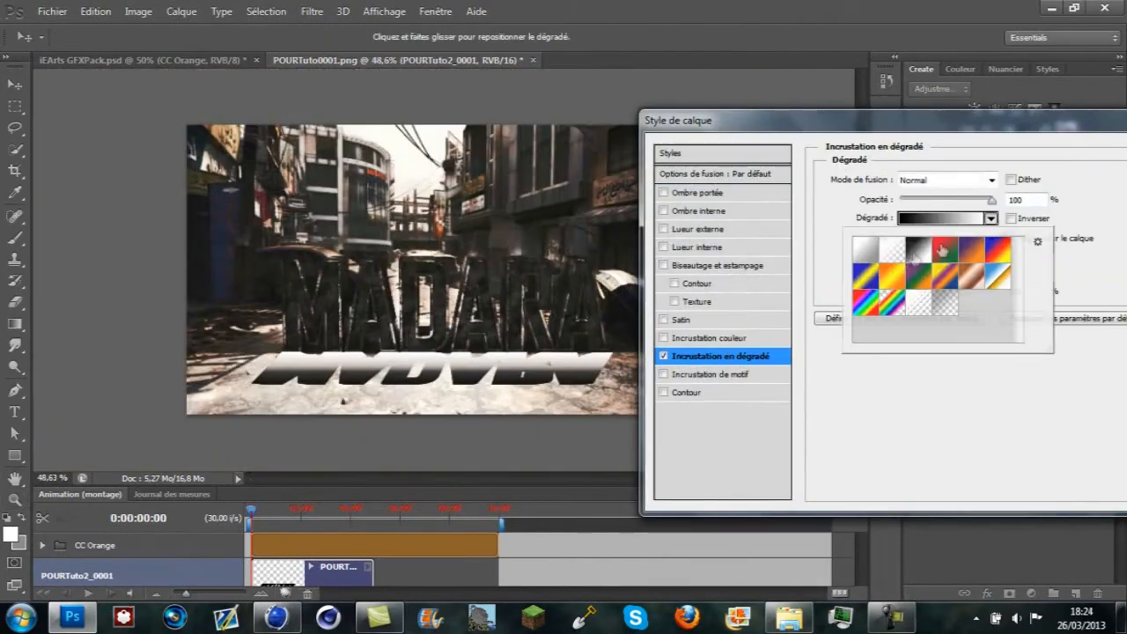
click(894, 247)
click(663, 355)
- Apply an Incrustation couleur effect to the POURTuto2_0001 shadow layer and lower the layer's opacity to 47%
click(664, 338)
click(704, 339)
click(1040, 181)
click(664, 193)
key(Return)
drag(1049, 281, 1002, 282)
- Soften the ground shadow with a size 191 Eraser brush while the CC Orange group is temporarily hidden
click(915, 327)
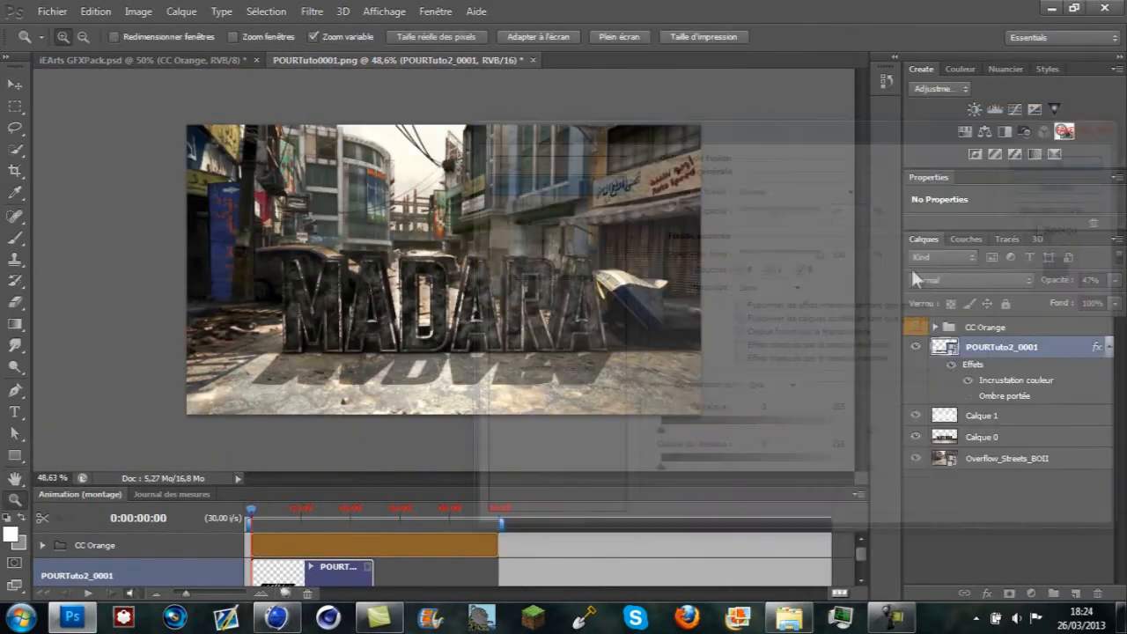
click(15, 302)
click(82, 38)
click(915, 327)
- Bring the Flare 3 layer from the Flares group of iEArts GFXPack into POURTuto0001
click(141, 60)
click(934, 345)
click(935, 382)
click(948, 441)
click(1002, 526)
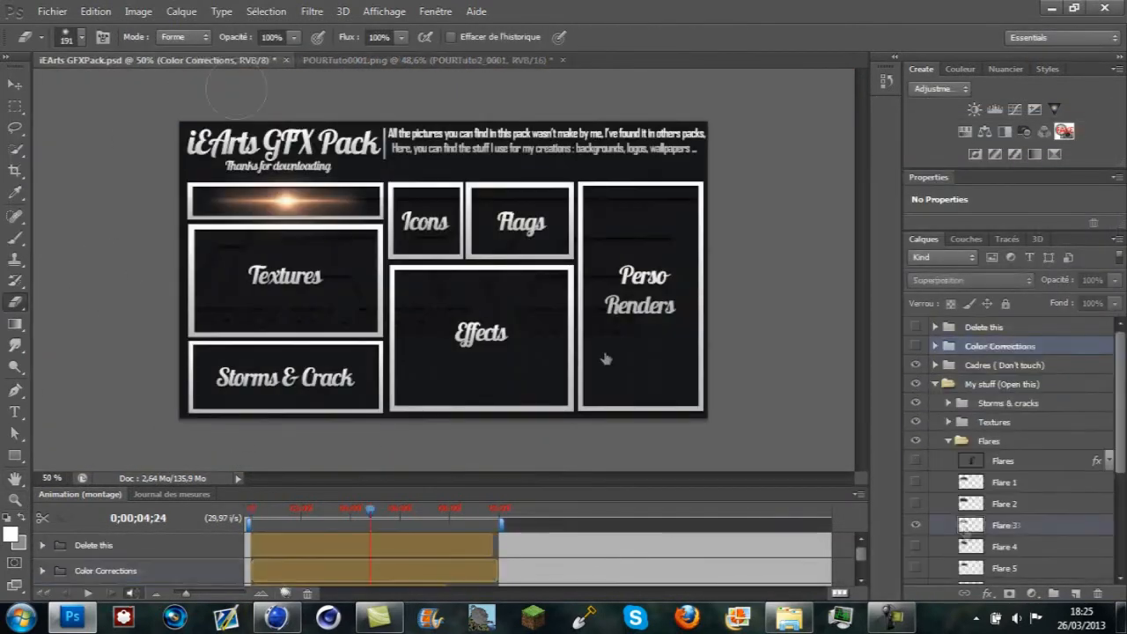
click(15, 85)
- Transform the Flare 3 layer so its light sits over the bright sky at the end of the street
click(95, 12)
click(185, 303)
key(Return)
click(132, 59)
click(352, 60)
click(15, 500)
- Import the Widescreen 2 black bars and move their layer above the CC Orange group
click(52, 12)
click(71, 279)
scroll(707, 299, down, 3)
double_click(712, 307)
key(Return)
click(15, 85)
drag(988, 346, 986, 321)
- Import LogoPentool, shrink it, and place it in the lower-right corner of the picture on the black bar
click(132, 59)
click(352, 60)
click(51, 11)
click(70, 279)
double_click(616, 303)
drag(132, 102, 492, 328)
right_click(687, 408)
drag(695, 476, 697, 469)
key(Return)
- Add the two-line caption "Madara." and "Full Swag" above the logo at the picture's lower right, and change its font
click(15, 412)
click(326, 426)
text(«Madar)
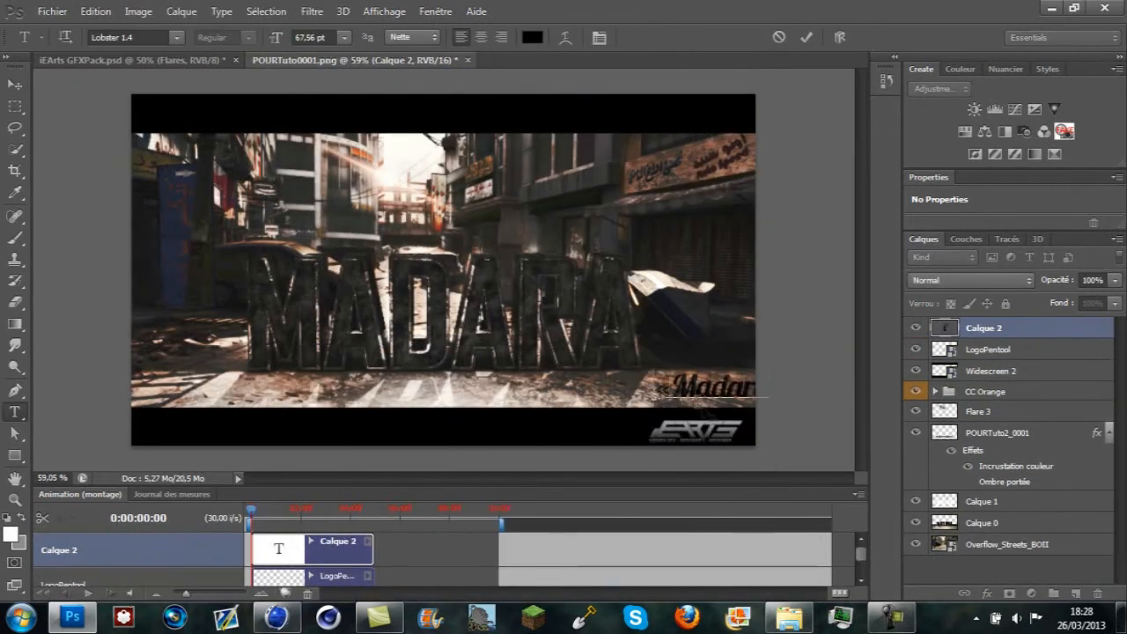
text(a)
key(Return)
text(Full Swag)
drag(748, 402, 684, 402)
click(807, 37)
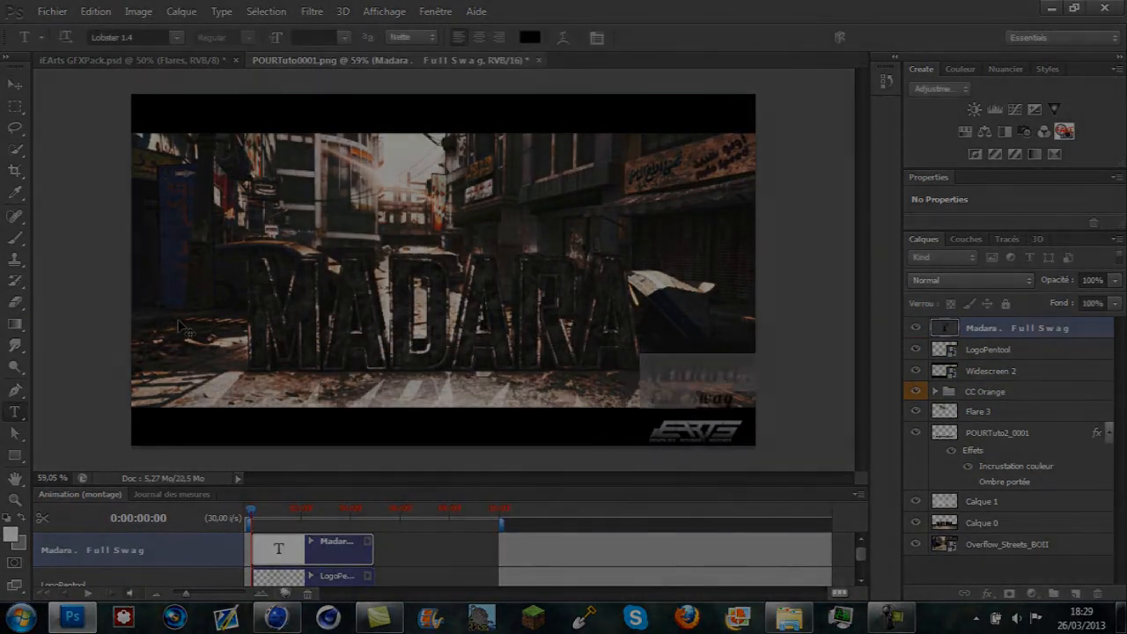
click(177, 37)
click(15, 85)
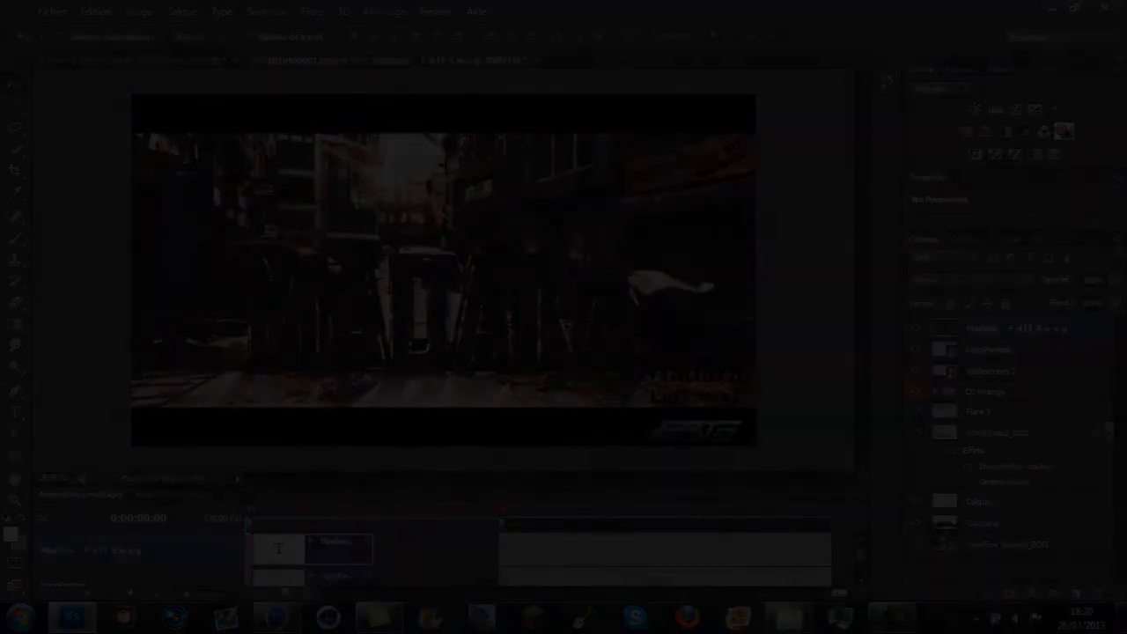